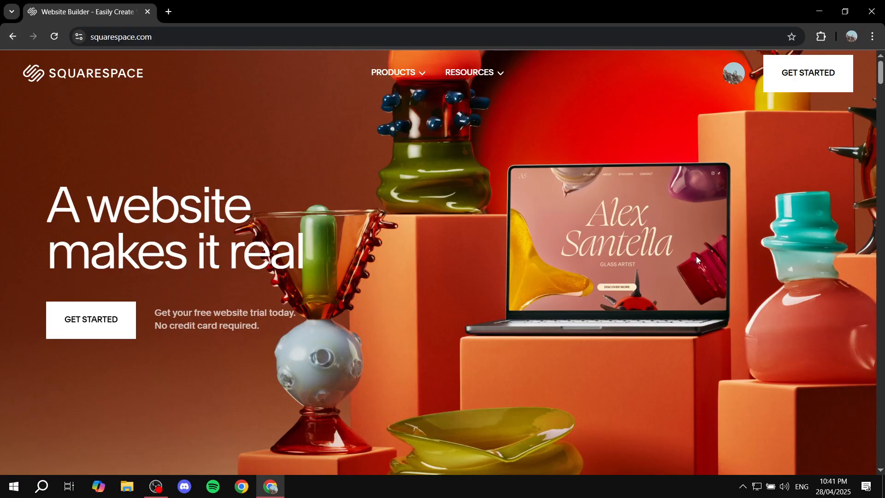
{"action": "left_click_drag", "start_coordinate": [216, 318], "coordinate": [298, 312]}
{"action": "key", "text": "ctrl+a"}
{"action": "left_click", "coordinate": [333, 338]}
Start creating a new website and skip the site-topic questionnaire by choosing to just browse.
{"action": "mouse_move", "coordinate": [409, 73]}
{"action": "left_click", "coordinate": [809, 74]}
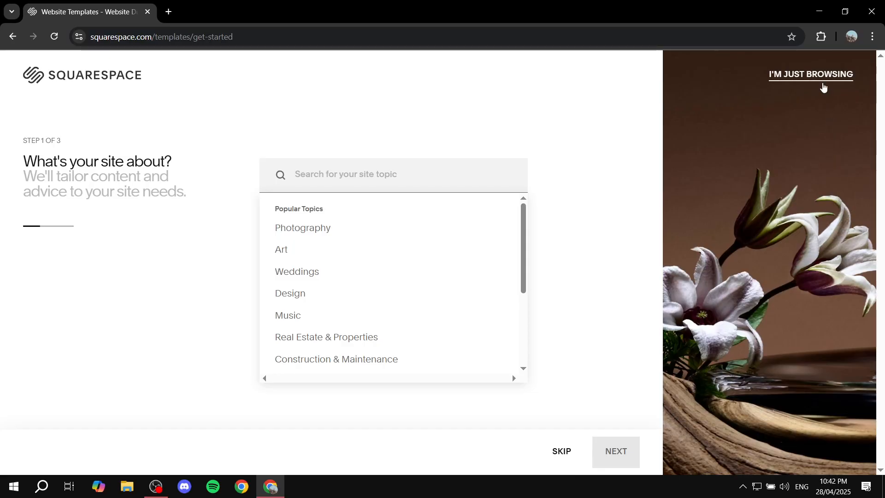
{"action": "left_click", "coordinate": [824, 88]}
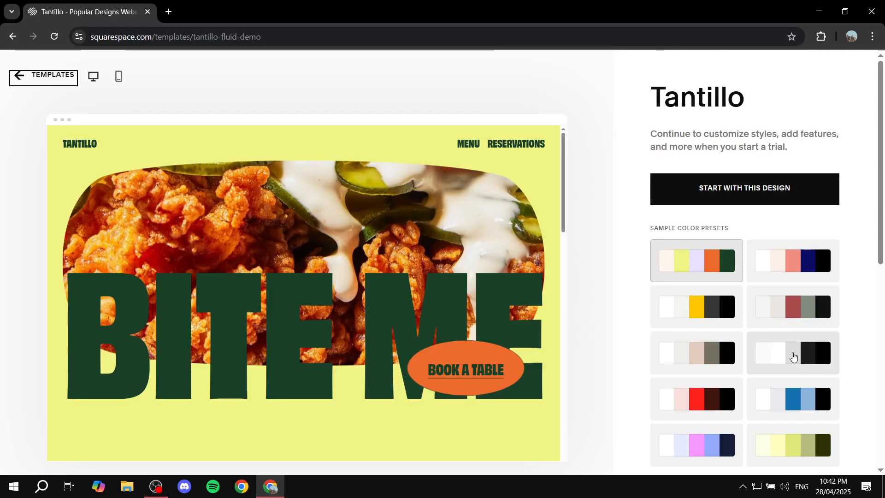
Preview several color presets and start a site with the Tantillo design using its first preset.
{"action": "left_click", "coordinate": [714, 396]}
{"action": "left_click", "coordinate": [722, 362]}
{"action": "left_click", "coordinate": [719, 308]}
{"action": "left_click", "coordinate": [701, 276]}
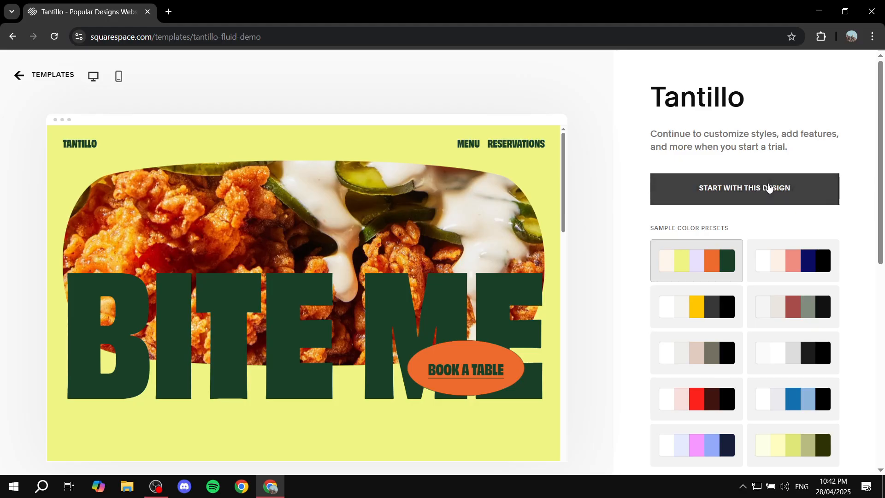
{"action": "left_click", "coordinate": [735, 189]}
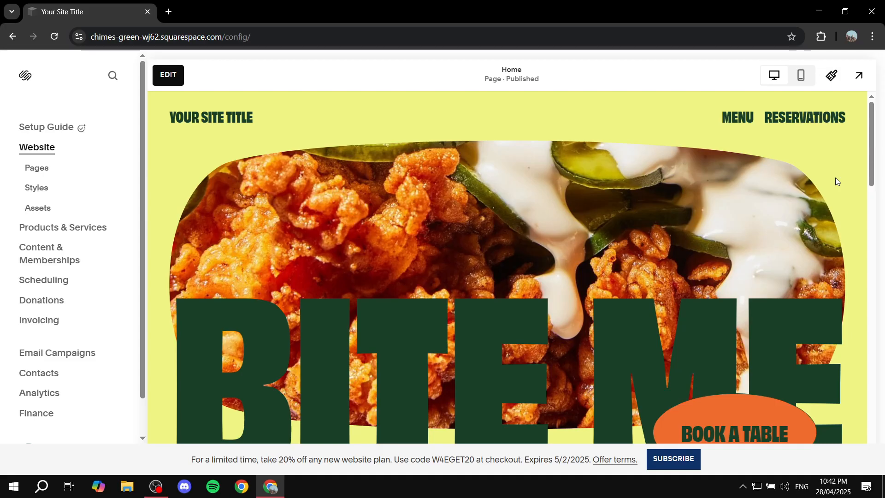
Open Content & Memberships products and choose to create a Member Site.
{"action": "left_click", "coordinate": [46, 169]}
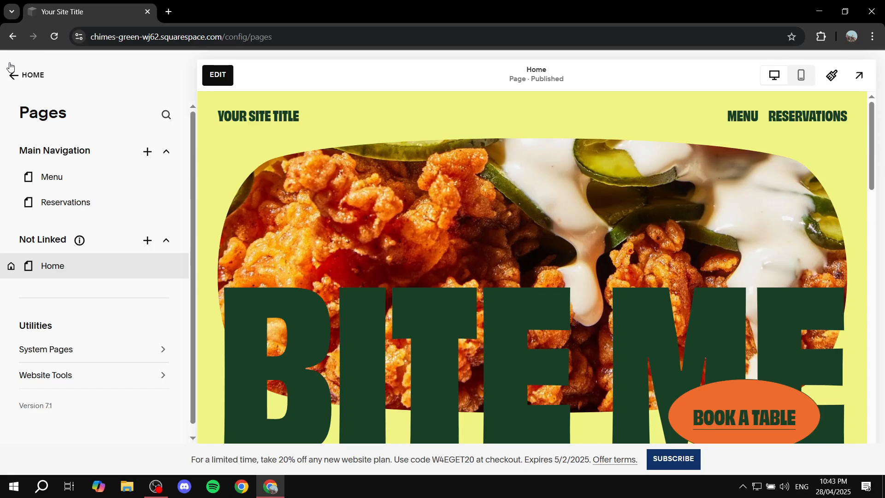
{"action": "left_click", "coordinate": [33, 75]}
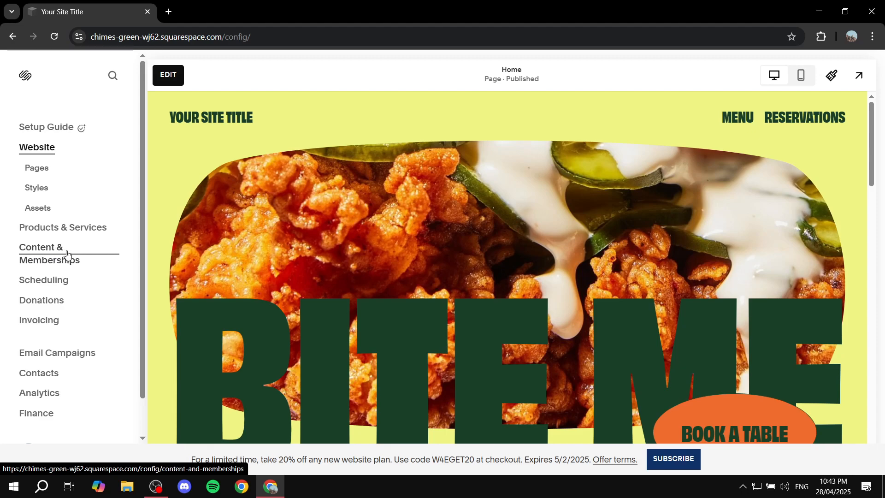
{"action": "left_click", "coordinate": [41, 253]}
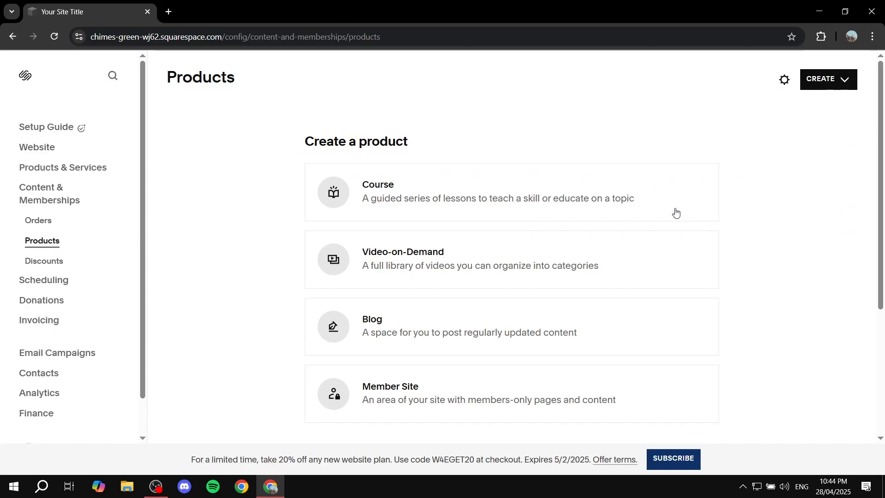
{"action": "scroll", "coordinate": [673, 212], "scroll_direction": "down", "scroll_amount": 4}
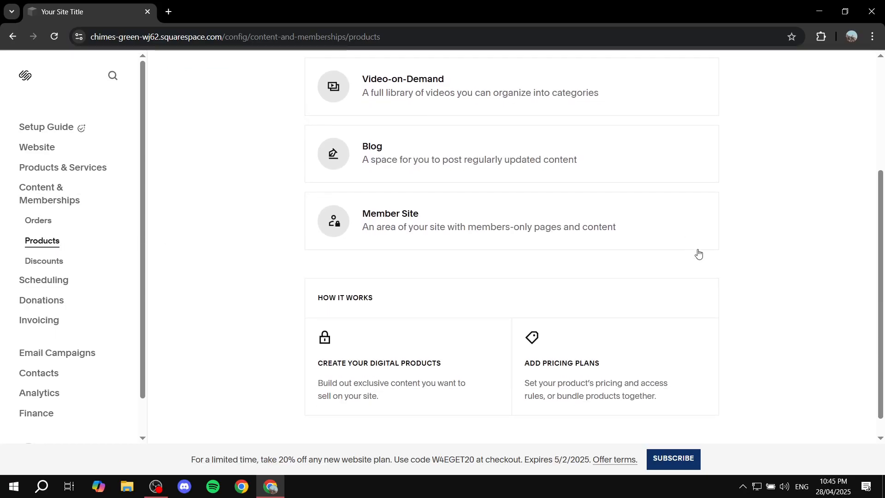
{"action": "scroll", "coordinate": [450, 248], "scroll_direction": "up", "scroll_amount": 4}
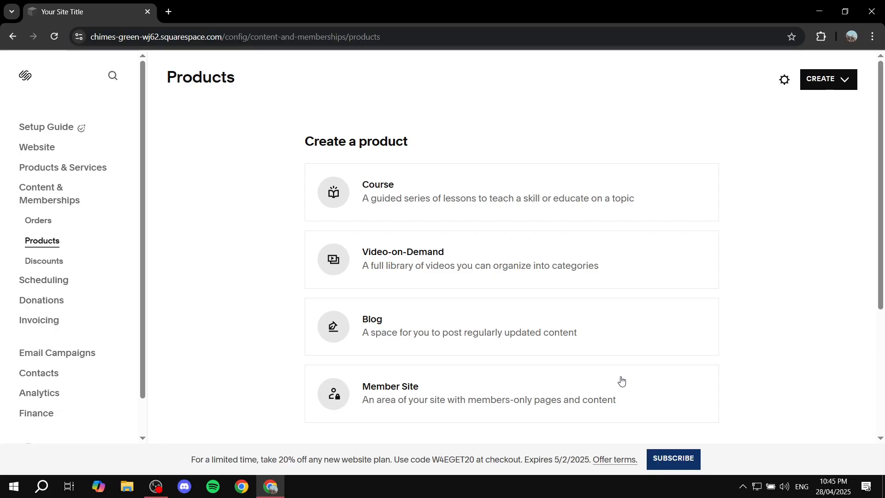
{"action": "scroll", "coordinate": [507, 364], "scroll_direction": "down", "scroll_amount": 1}
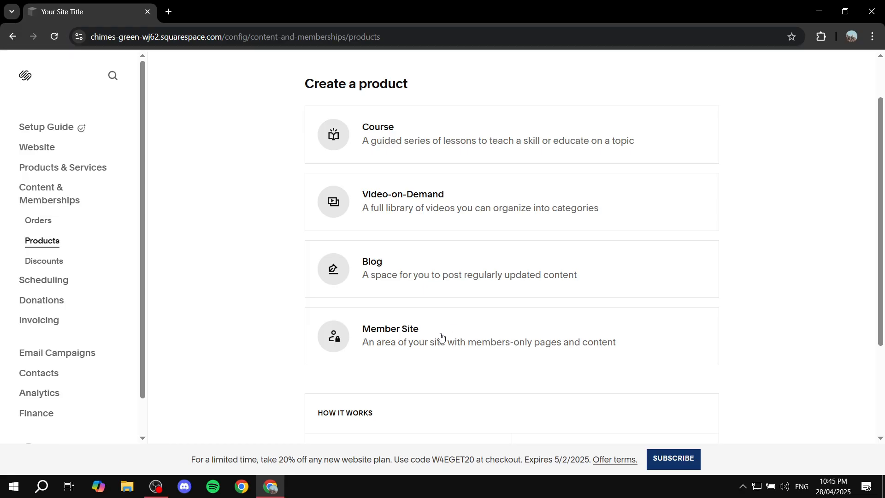
{"action": "left_click", "coordinate": [380, 338]}
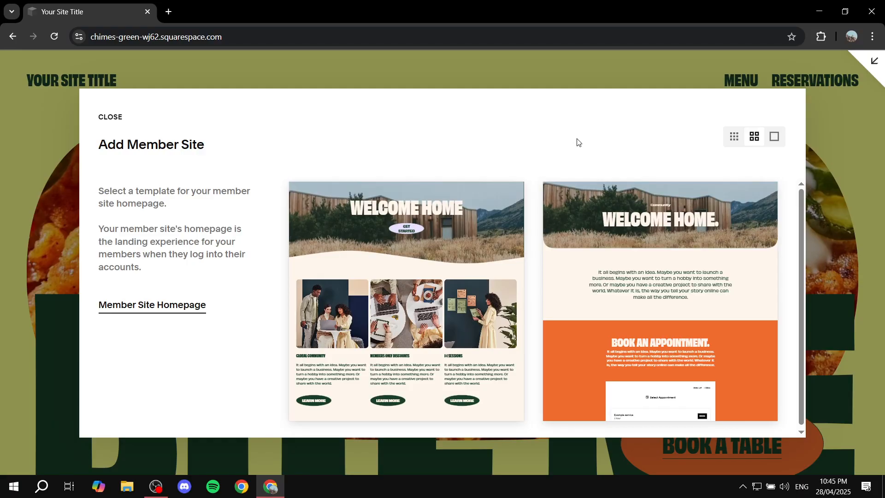
Add a member site using the second homepage template and name it Silver Members.
{"action": "scroll", "coordinate": [668, 295], "scroll_direction": "down", "scroll_amount": 1}
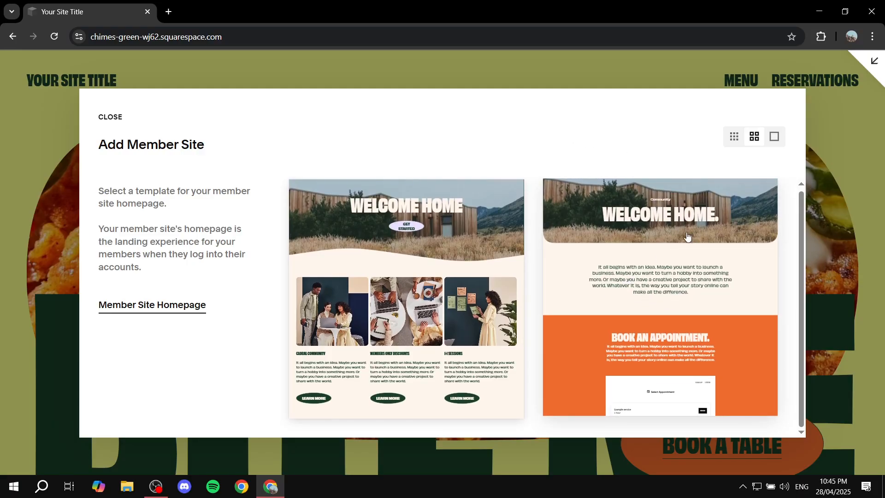
{"action": "left_click", "coordinate": [674, 258]}
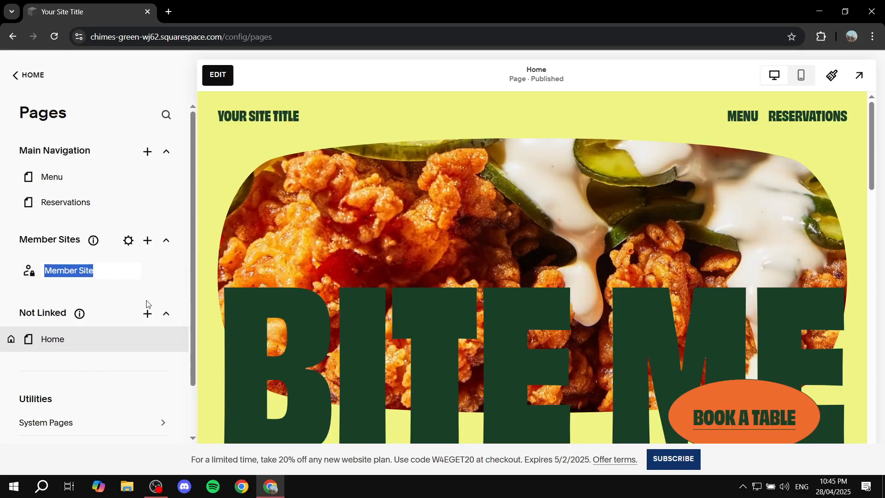
{"action": "mouse_move", "coordinate": [86, 248]}
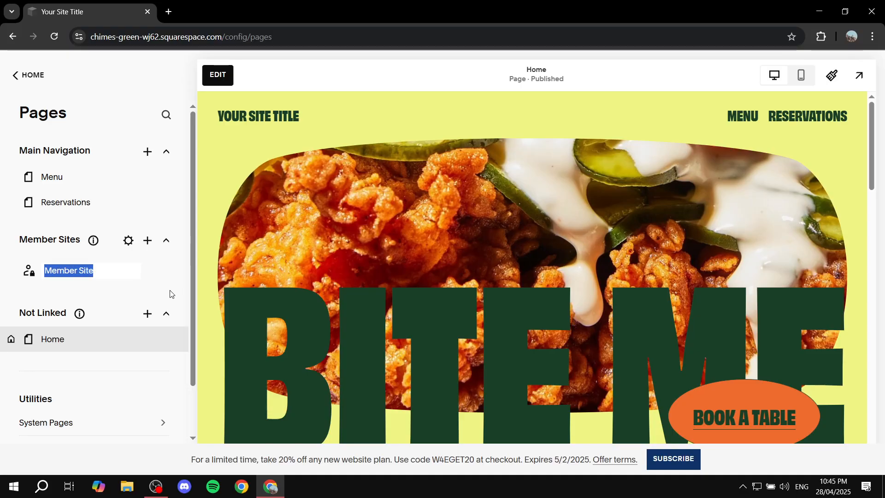
{"action": "type", "text": "Silver"}
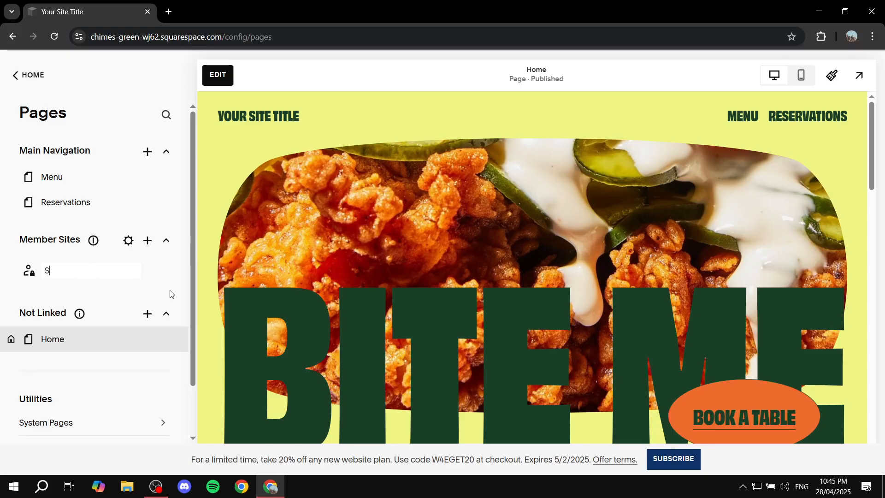
{"action": "type", "text": " Members"}
{"action": "key", "text": "Return"}
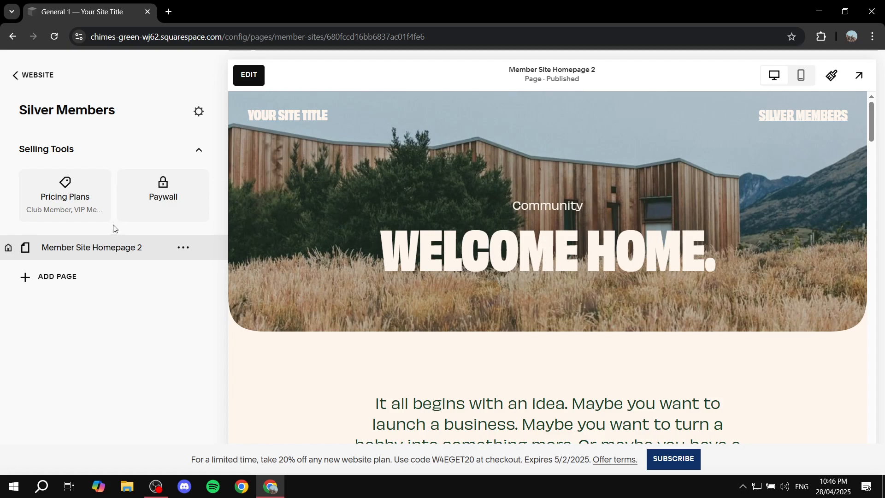
Create a new pricing plan for the member site and name it Silver Subscription.
{"action": "left_click", "coordinate": [73, 196]}
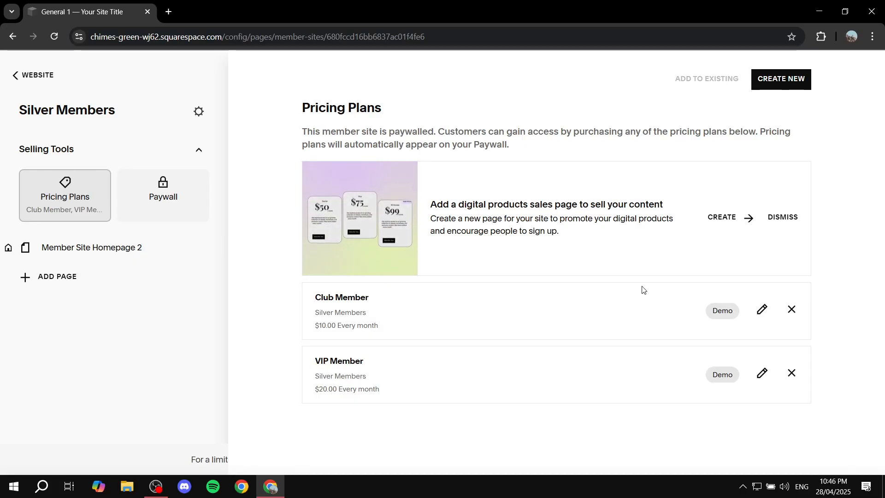
{"action": "left_click", "coordinate": [793, 86]}
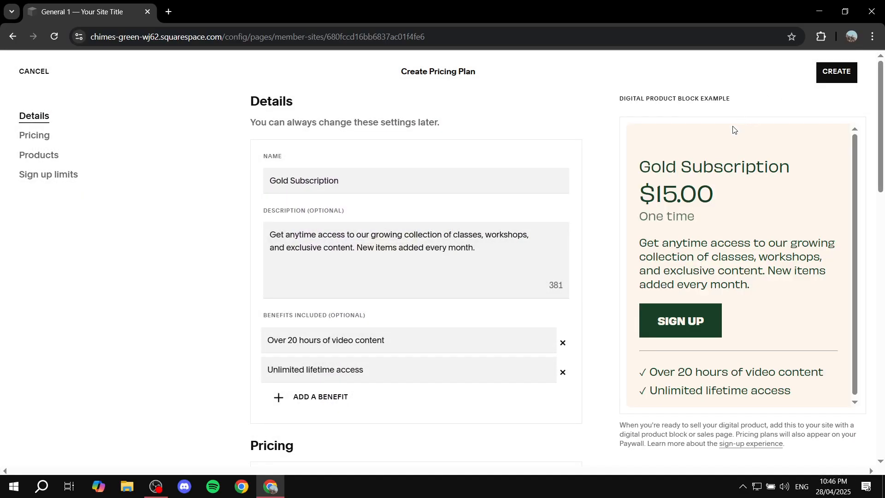
{"action": "triple_click", "coordinate": [431, 184]}
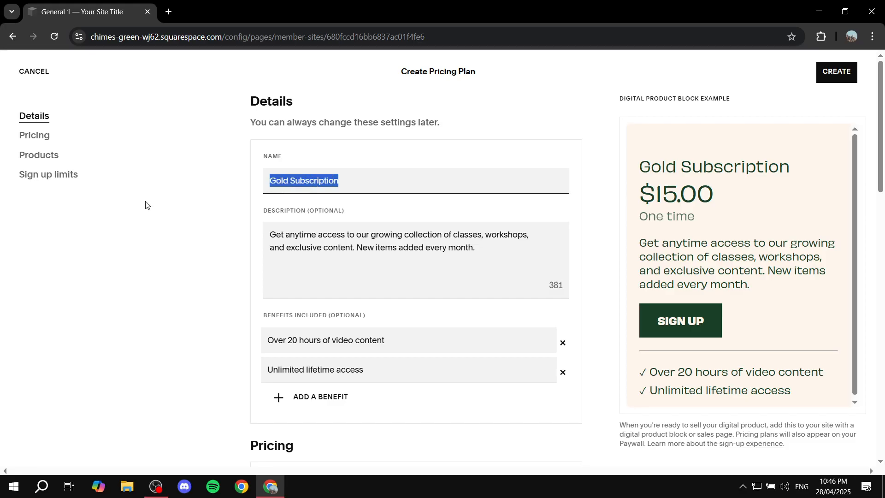
{"action": "type", "text": "Silver Sui"}
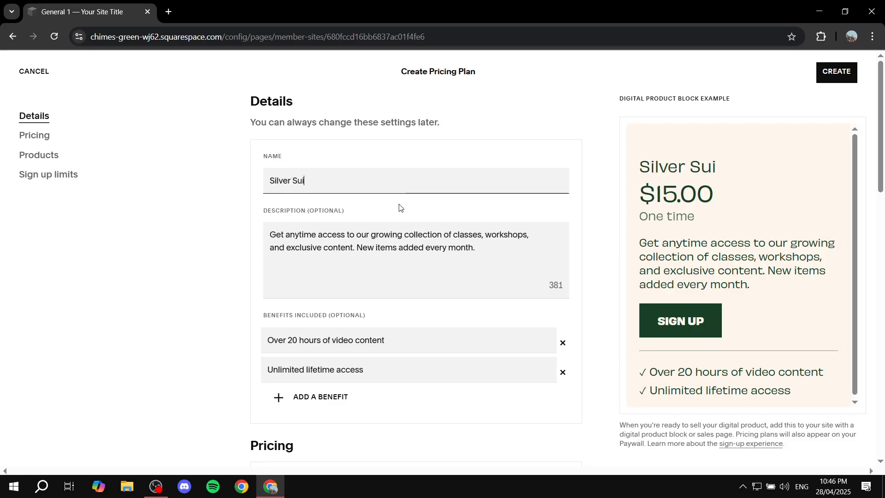
{"action": "key", "text": "BackSpace"}
{"action": "type", "text": "bscription"}
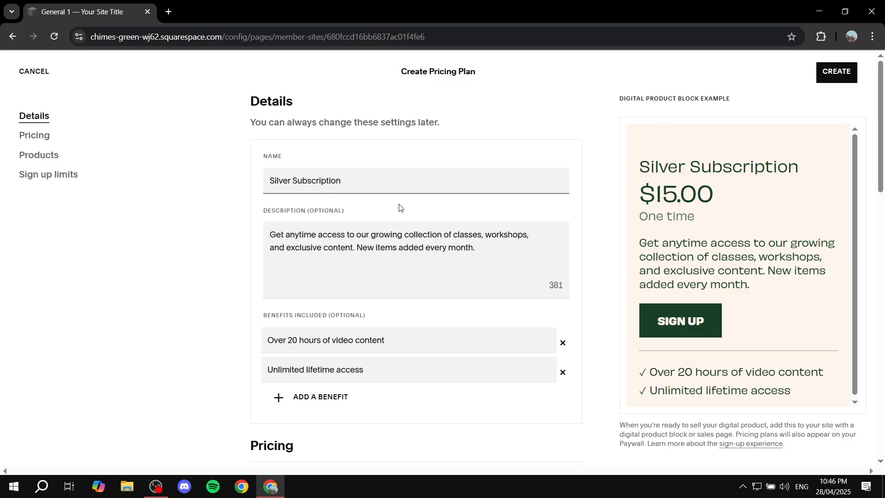
Review the pricing plan's description, benefits and pricing fields.
{"action": "left_click_drag", "start_coordinate": [262, 212], "coordinate": [368, 211]}
{"action": "left_click", "coordinate": [368, 212]}
{"action": "scroll", "coordinate": [405, 257], "scroll_direction": "down", "scroll_amount": 4}
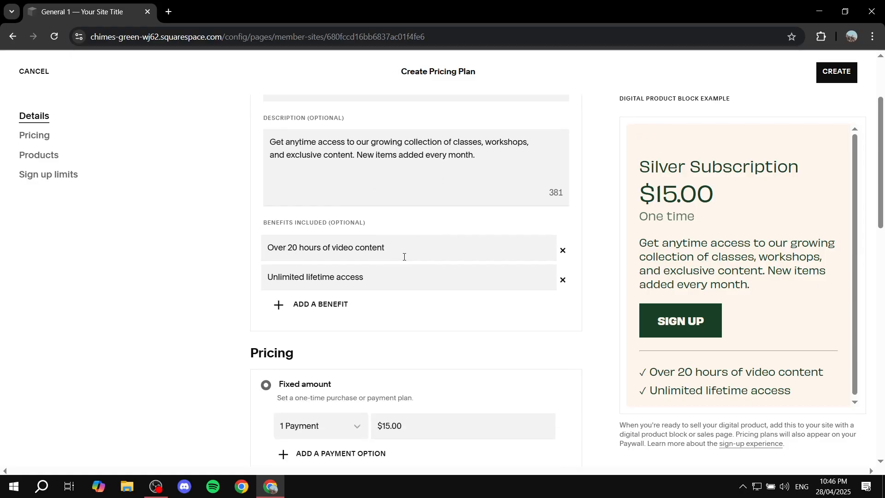
{"action": "scroll", "coordinate": [267, 226], "scroll_direction": "up", "scroll_amount": 2}
{"action": "scroll", "coordinate": [268, 226], "scroll_direction": "down", "scroll_amount": 1}
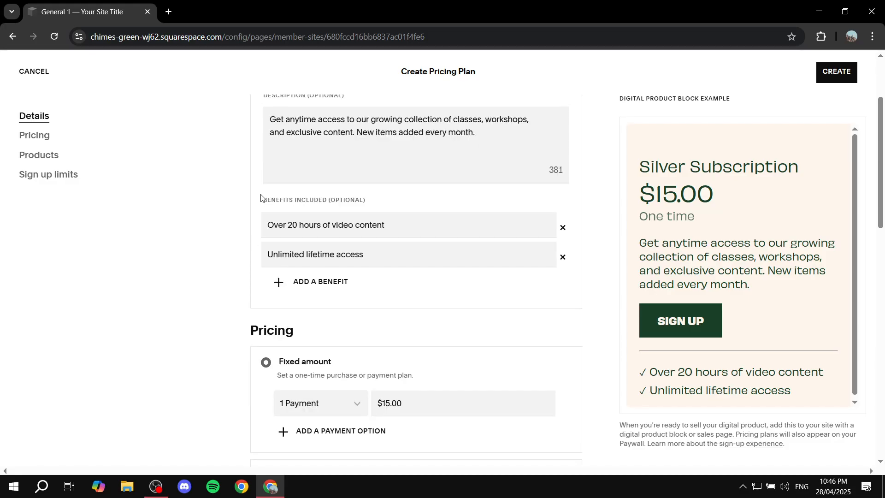
{"action": "scroll", "coordinate": [482, 215], "scroll_direction": "up", "scroll_amount": 2}
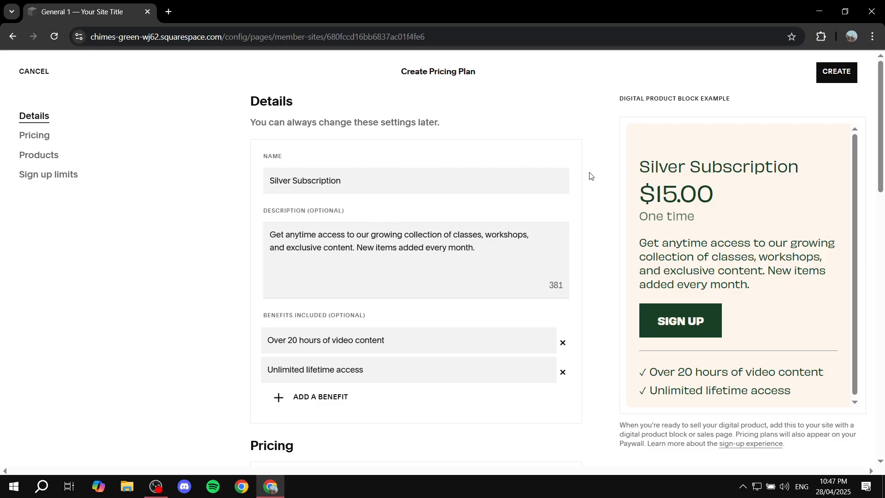
{"action": "scroll", "coordinate": [300, 257], "scroll_direction": "down", "scroll_amount": 1}
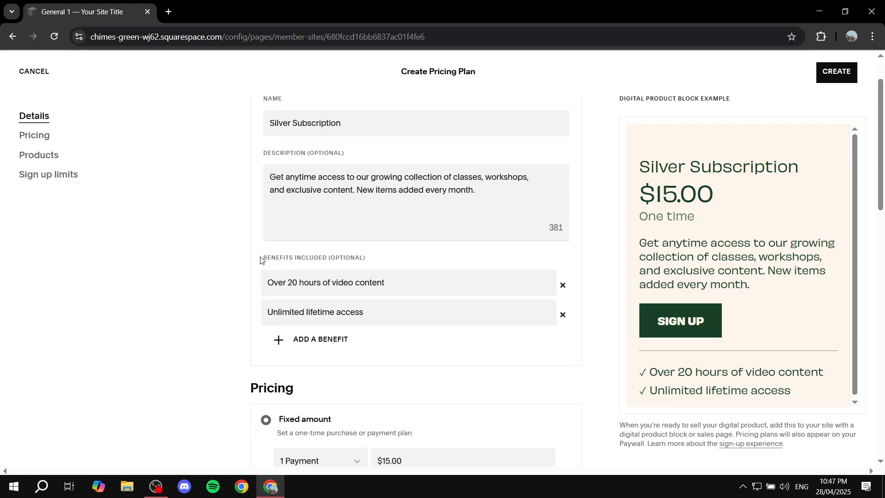
Replace the two default benefits with new benefits named Benefit 1 and Benefit 2.
{"action": "left_click_drag", "start_coordinate": [259, 257], "coordinate": [389, 249]}
{"action": "left_click", "coordinate": [393, 256]}
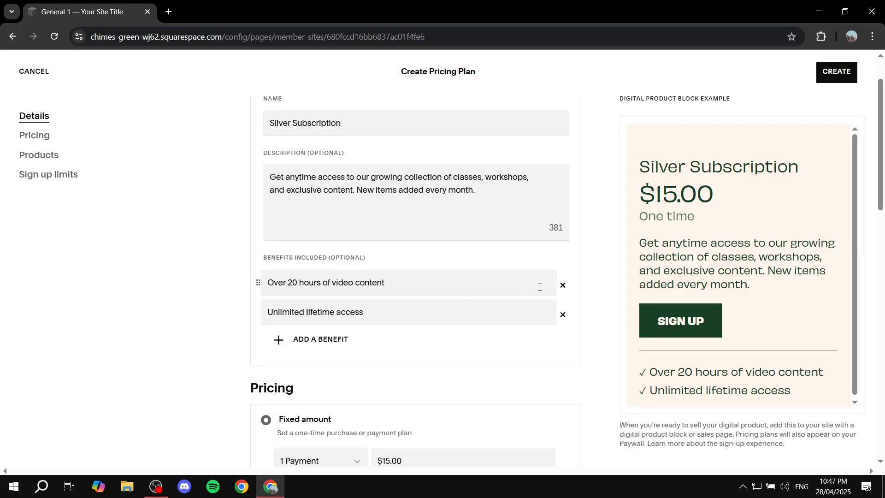
{"action": "left_click", "coordinate": [562, 285]}
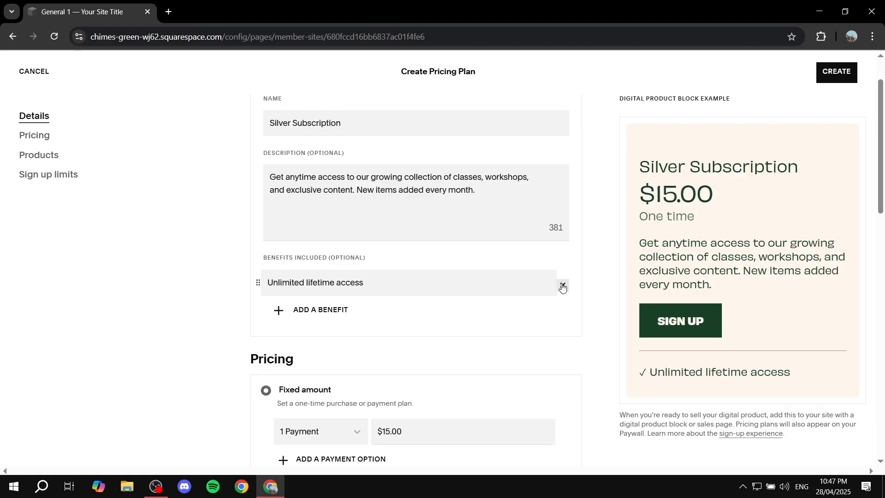
{"action": "left_click", "coordinate": [562, 286]}
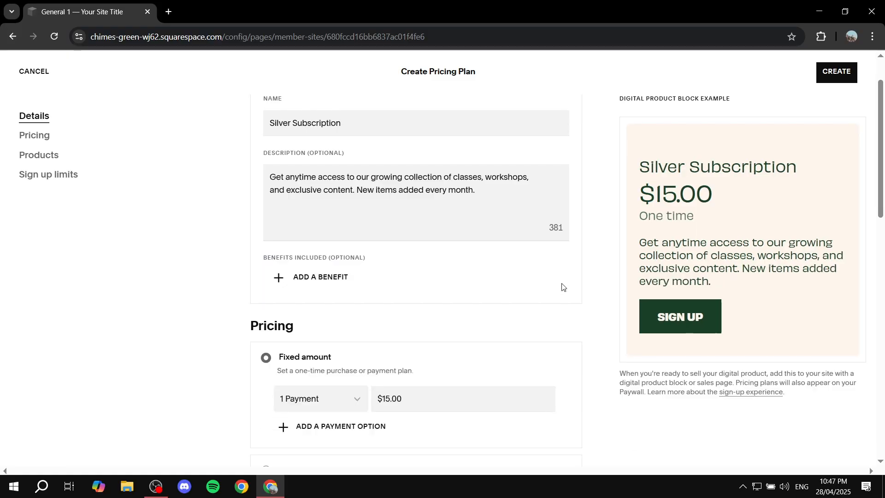
{"action": "left_click", "coordinate": [316, 280]}
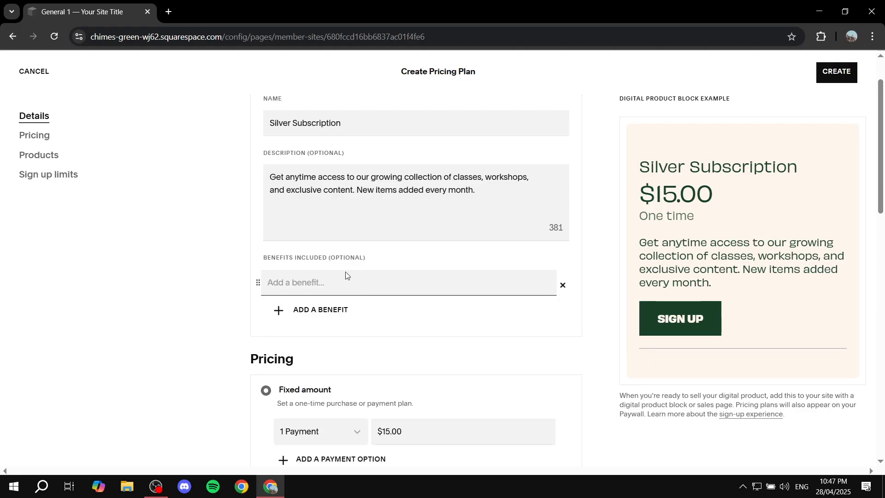
{"action": "type", "text": "Benefit "}
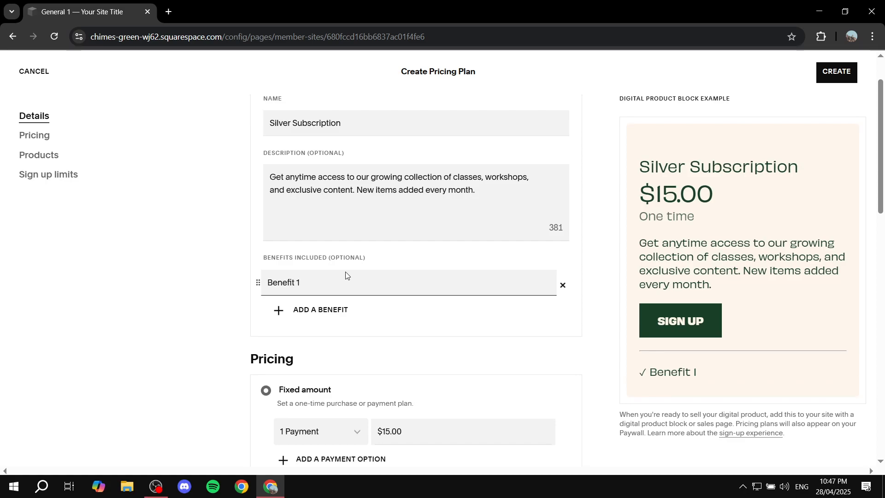
{"action": "type", "text": "1"}
{"action": "left_click", "coordinate": [329, 309]}
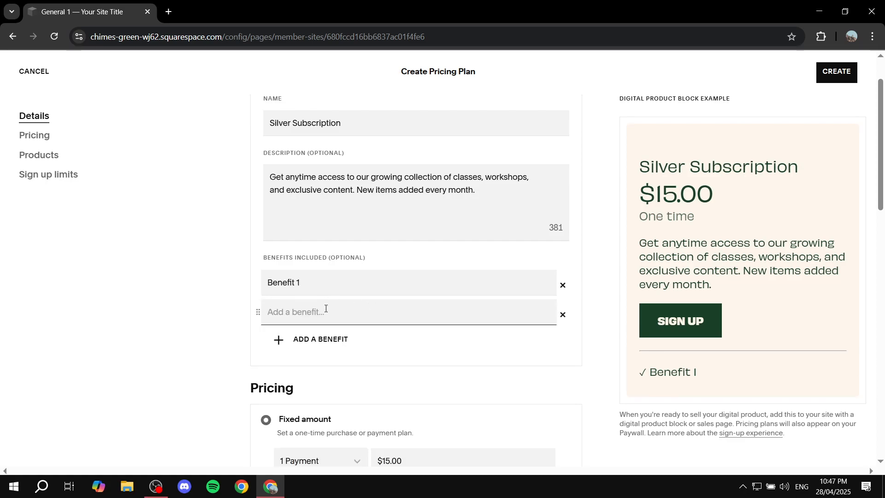
{"action": "type", "text": "Benefit 2"}
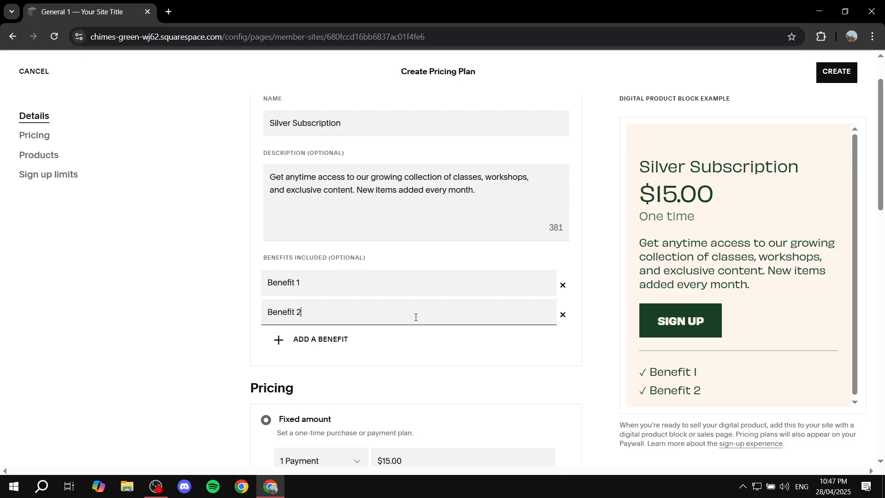
Review the plan's pricing options and details form.
{"action": "left_click", "coordinate": [186, 322]}
{"action": "scroll", "coordinate": [699, 332], "scroll_direction": "down", "scroll_amount": 1}
{"action": "scroll", "coordinate": [700, 332], "scroll_direction": "up", "scroll_amount": 1}
{"action": "scroll", "coordinate": [212, 336], "scroll_direction": "down", "scroll_amount": 3}
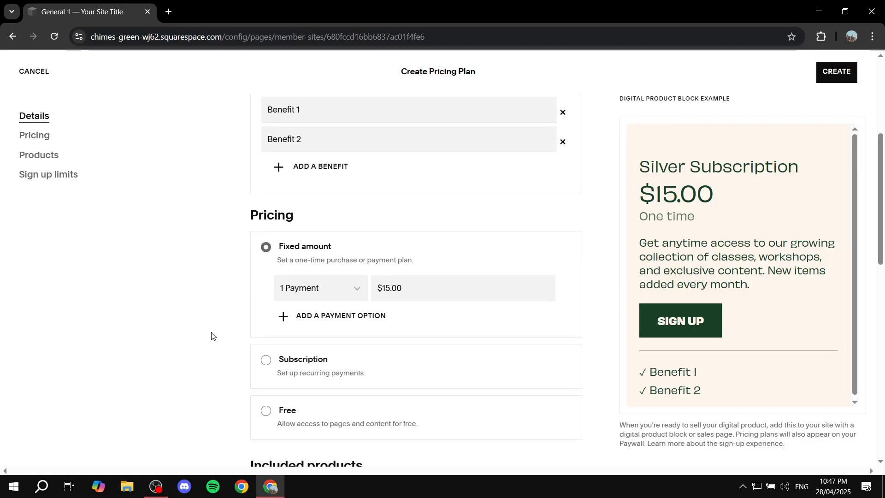
{"action": "scroll", "coordinate": [194, 331], "scroll_direction": "up", "scroll_amount": 5}
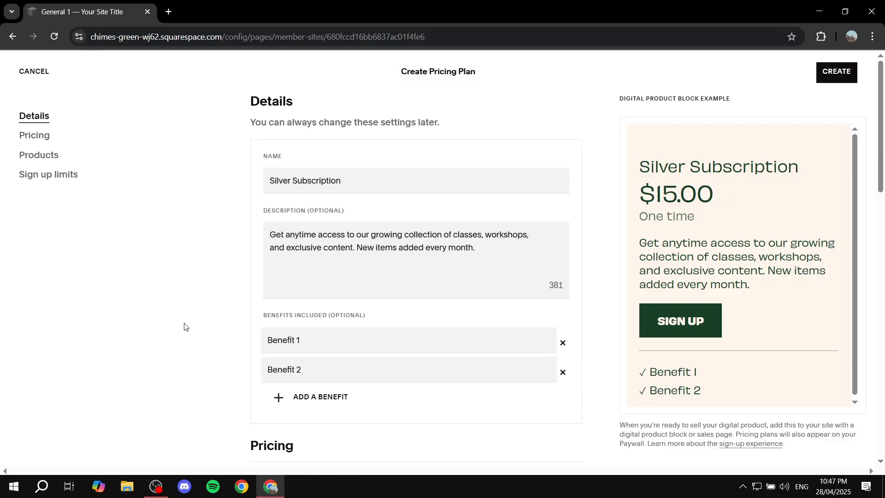
Examine the plan's fixed-amount pricing options and payment amount field.
{"action": "scroll", "coordinate": [217, 303], "scroll_direction": "down", "scroll_amount": 2}
{"action": "scroll", "coordinate": [217, 302], "scroll_direction": "down", "scroll_amount": 2}
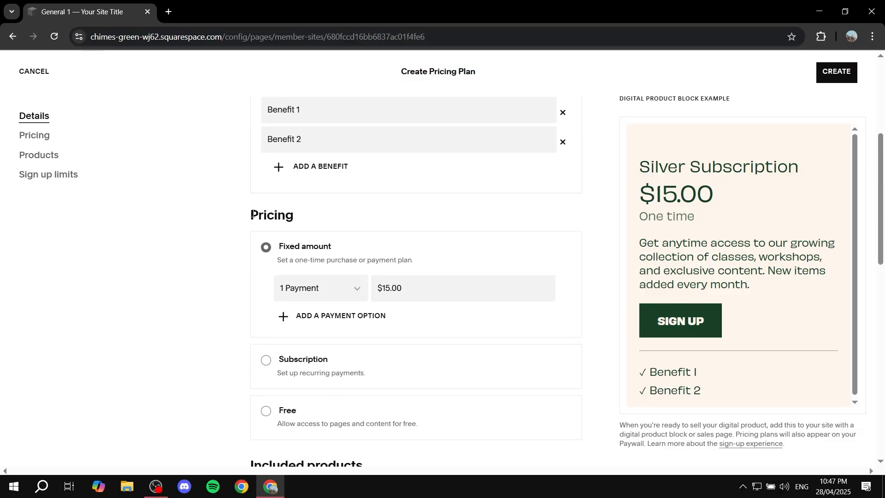
{"action": "left_click_drag", "start_coordinate": [242, 216], "coordinate": [328, 217]}
{"action": "left_click", "coordinate": [328, 217]}
{"action": "scroll", "coordinate": [328, 217], "scroll_direction": "down", "scroll_amount": 1}
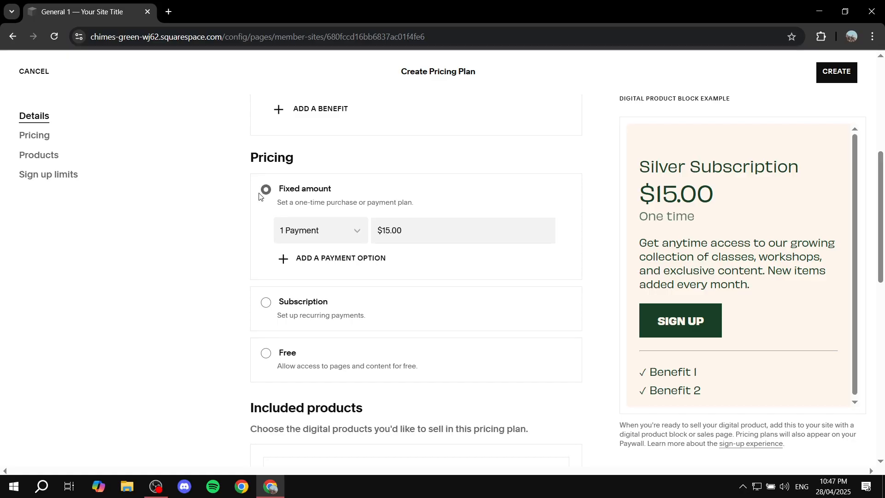
{"action": "left_click", "coordinate": [345, 236]}
{"action": "left_click", "coordinate": [399, 223]}
{"action": "left_click_drag", "start_coordinate": [408, 229], "coordinate": [318, 228]}
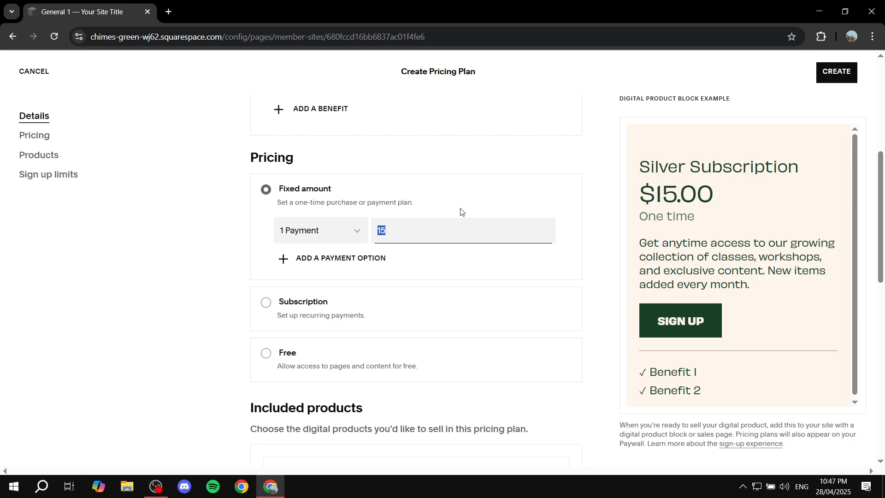
{"action": "left_click", "coordinate": [461, 211]}
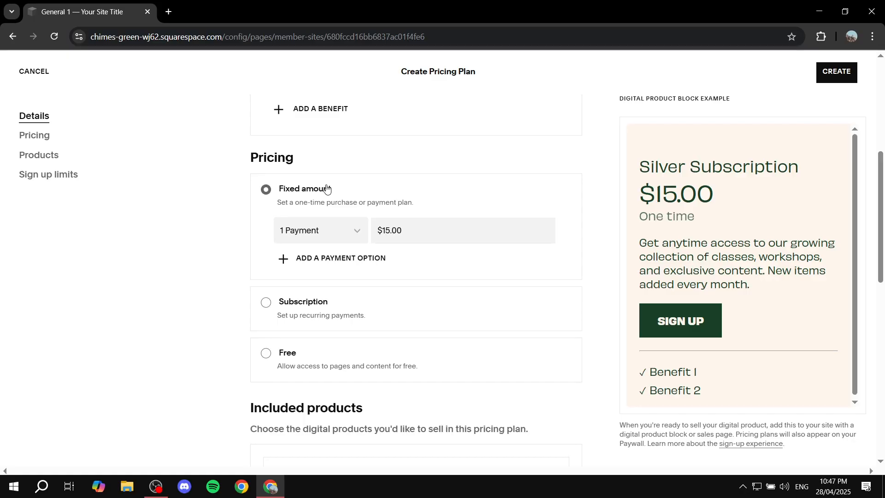
Switch the pricing type to Subscription and set the subscription price to $10.
{"action": "left_click", "coordinate": [266, 302]}
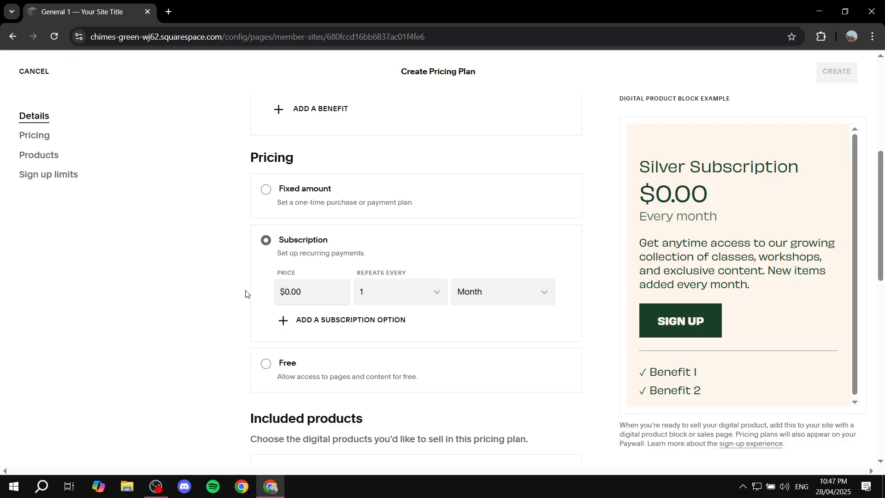
{"action": "left_click", "coordinate": [267, 364]}
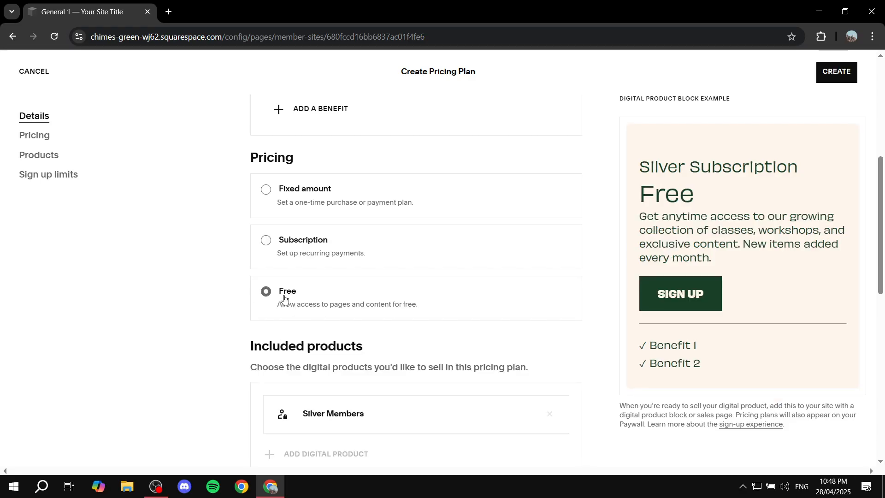
{"action": "left_click", "coordinate": [266, 241]}
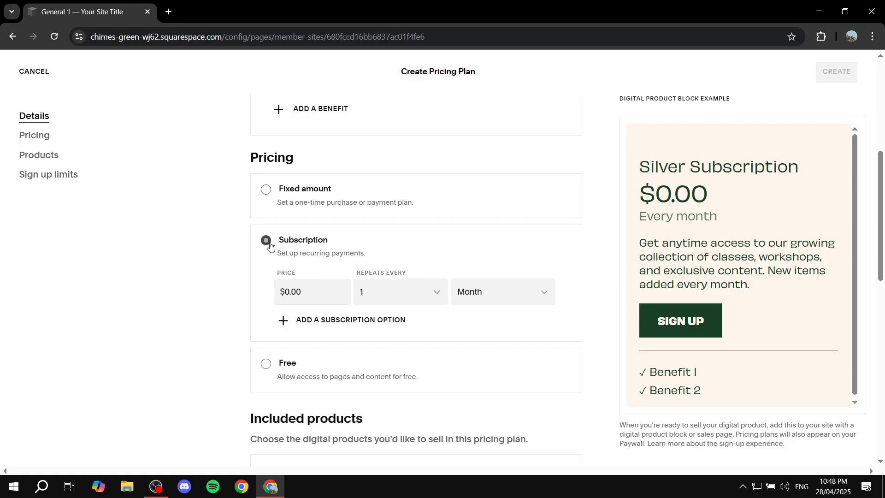
{"action": "left_click", "coordinate": [315, 295]}
{"action": "type", "text": "10"}
{"action": "left_click", "coordinate": [229, 291]}
{"action": "left_click_drag", "start_coordinate": [359, 273], "coordinate": [403, 272]}
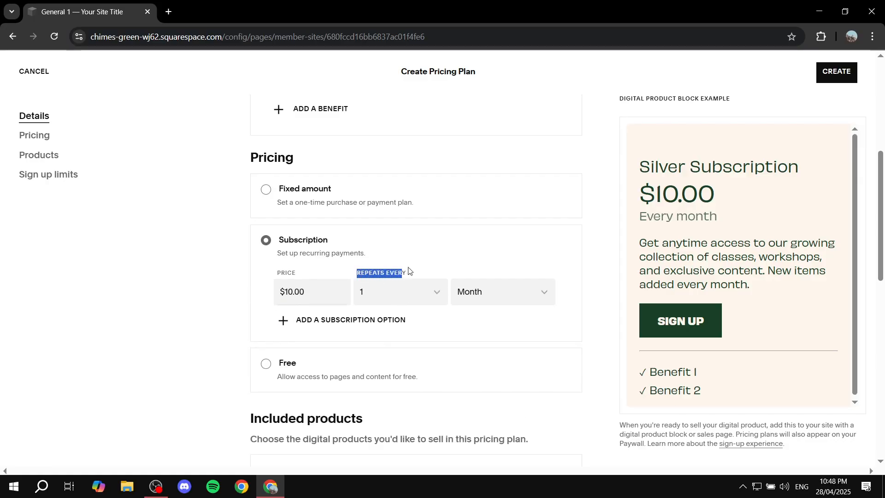
Try the Week and Year billing intervals before setting the interval back to Month.
{"action": "left_click", "coordinate": [434, 270]}
{"action": "left_click", "coordinate": [534, 299]}
{"action": "left_click", "coordinate": [538, 292]}
{"action": "left_click", "coordinate": [502, 291]}
{"action": "left_click", "coordinate": [502, 289]}
{"action": "left_click", "coordinate": [486, 292]}
{"action": "left_click", "coordinate": [501, 271]}
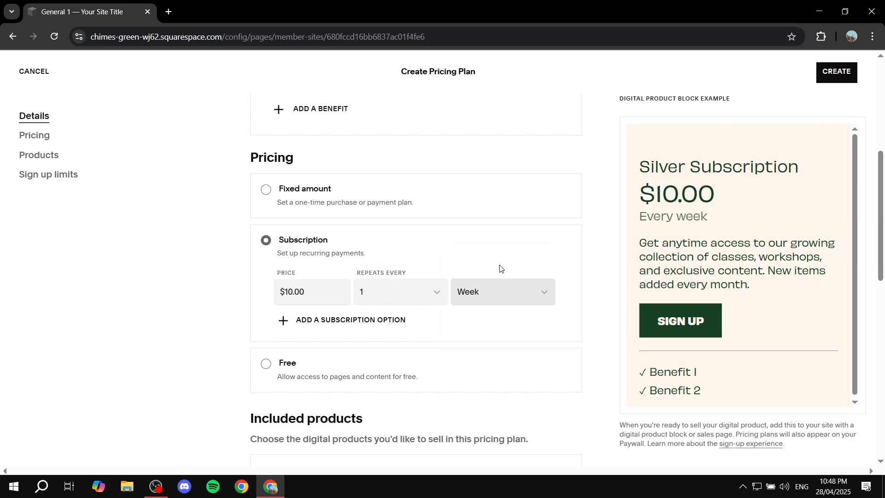
{"action": "left_click", "coordinate": [510, 293]}
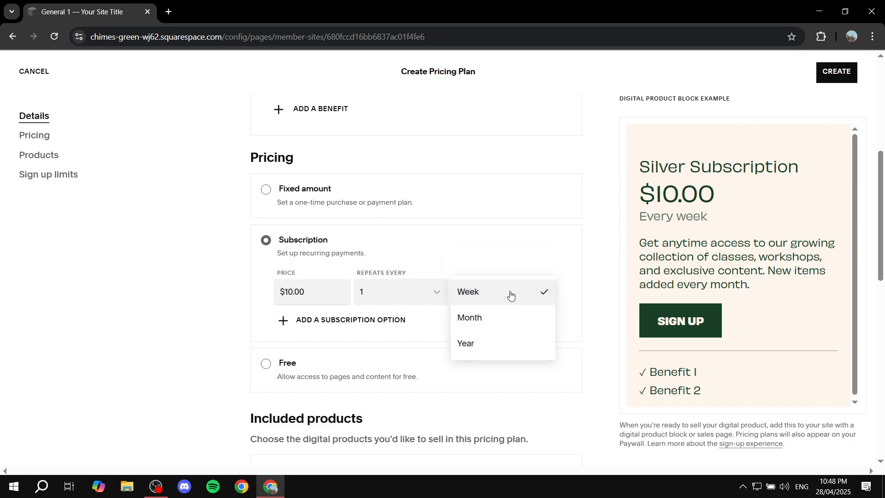
{"action": "left_click", "coordinate": [476, 347]}
{"action": "left_click", "coordinate": [506, 303]}
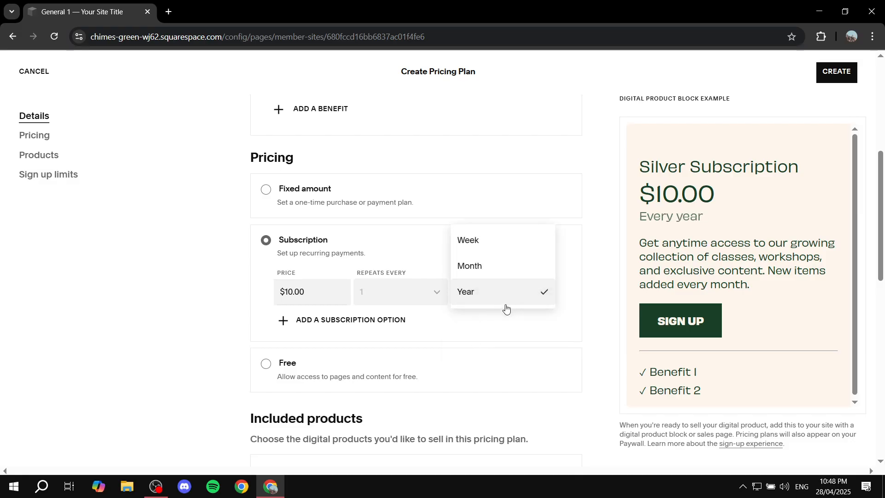
{"action": "left_click", "coordinate": [483, 273]}
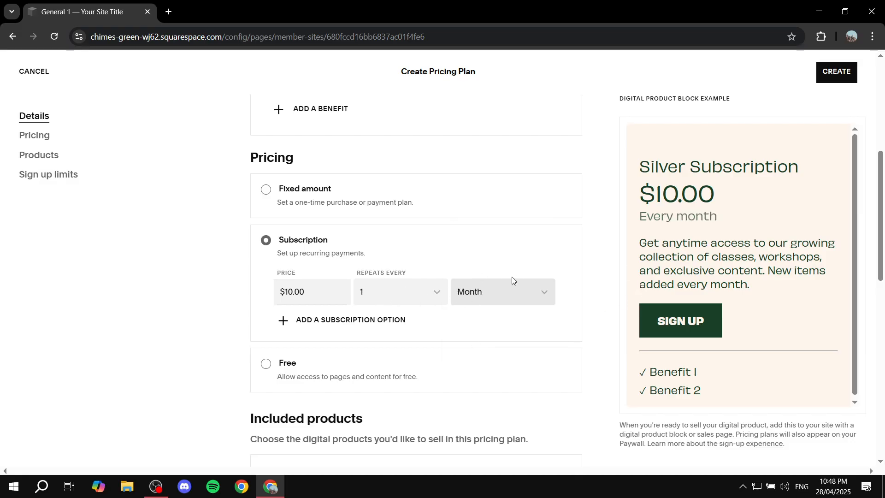
{"action": "left_click", "coordinate": [420, 292]}
{"action": "left_click", "coordinate": [571, 240]}
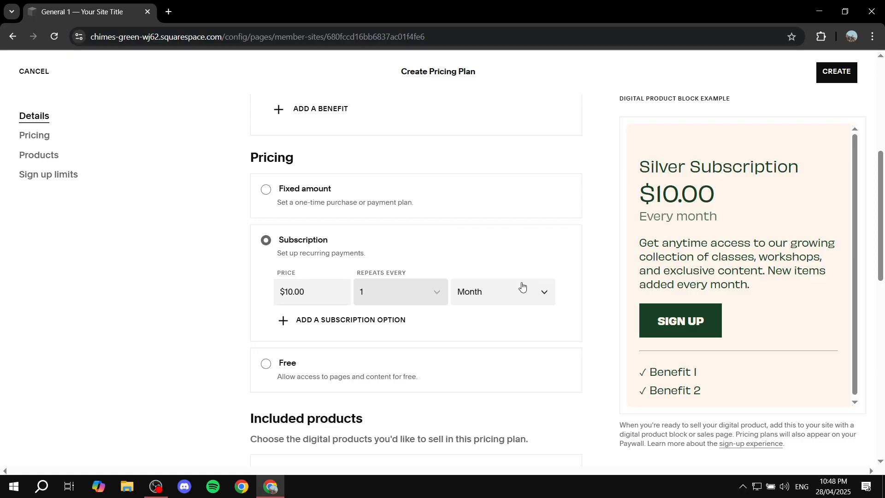
Review the included products and sign-up limits, toggling enrollment dates on and off, then create the pricing plan.
{"action": "scroll", "coordinate": [480, 297], "scroll_direction": "down", "scroll_amount": 3}
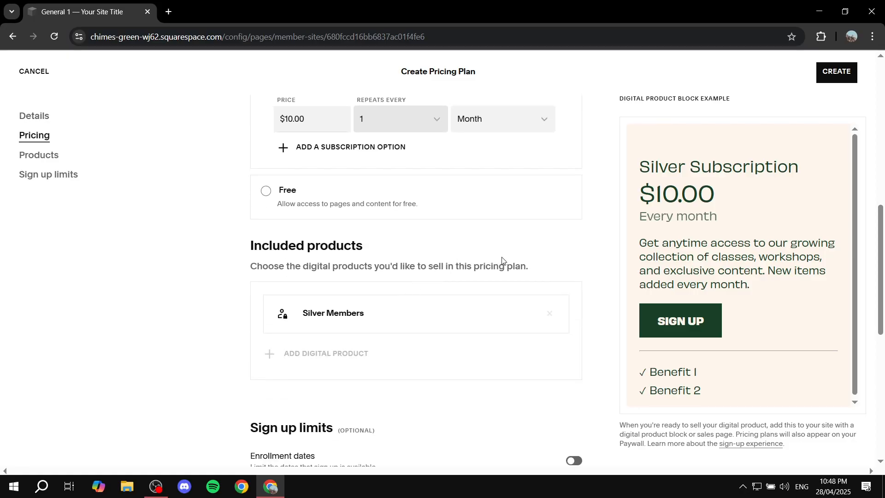
{"action": "scroll", "coordinate": [508, 263], "scroll_direction": "down", "scroll_amount": 1}
{"action": "left_click_drag", "start_coordinate": [242, 183], "coordinate": [417, 184]}
{"action": "left_click", "coordinate": [412, 204]}
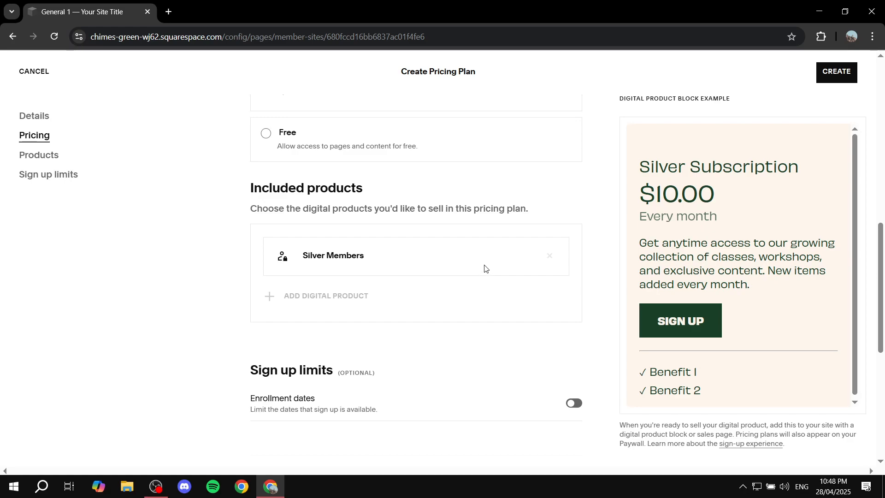
{"action": "scroll", "coordinate": [484, 267], "scroll_direction": "down", "scroll_amount": 3}
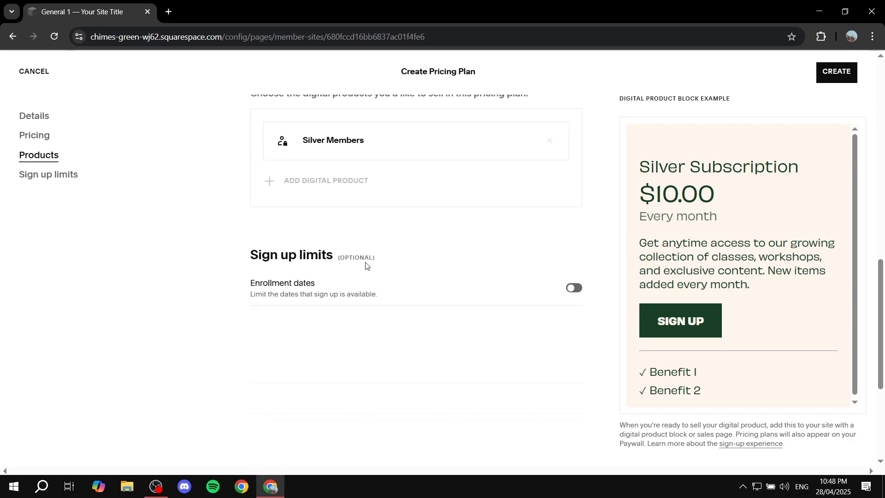
{"action": "left_click", "coordinate": [573, 289]}
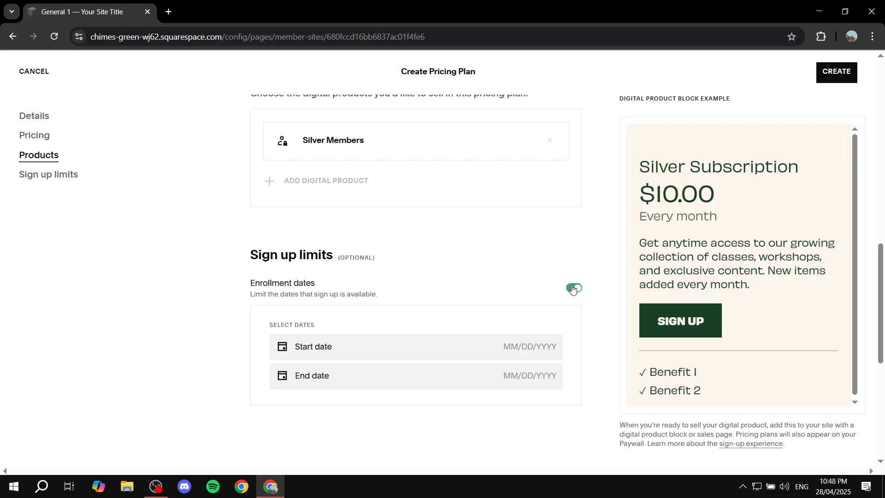
{"action": "scroll", "coordinate": [572, 286], "scroll_direction": "down", "scroll_amount": 3}
{"action": "scroll", "coordinate": [571, 282], "scroll_direction": "up", "scroll_amount": 3}
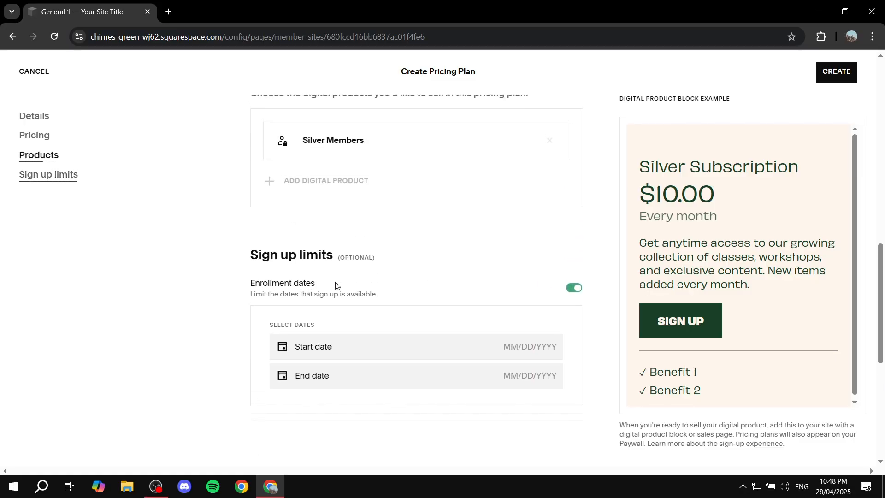
{"action": "left_click", "coordinate": [575, 289]}
{"action": "scroll", "coordinate": [550, 365], "scroll_direction": "down", "scroll_amount": 4}
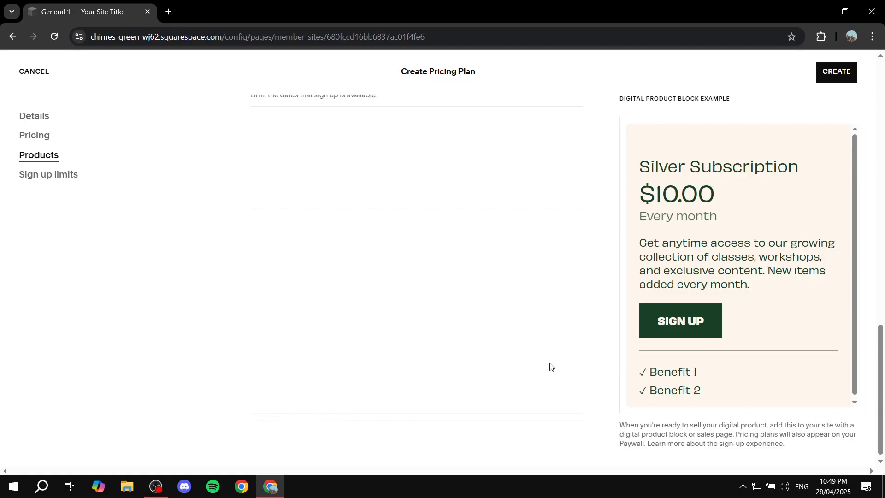
{"action": "scroll", "coordinate": [540, 375], "scroll_direction": "up", "scroll_amount": 10}
{"action": "scroll", "coordinate": [527, 358], "scroll_direction": "down", "scroll_amount": 5}
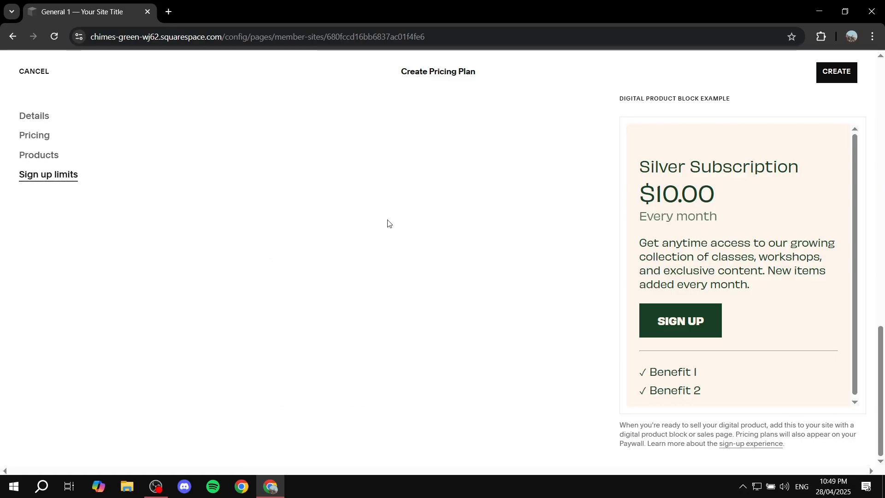
{"action": "scroll", "coordinate": [415, 380], "scroll_direction": "up", "scroll_amount": 10}
{"action": "left_click", "coordinate": [837, 71]}
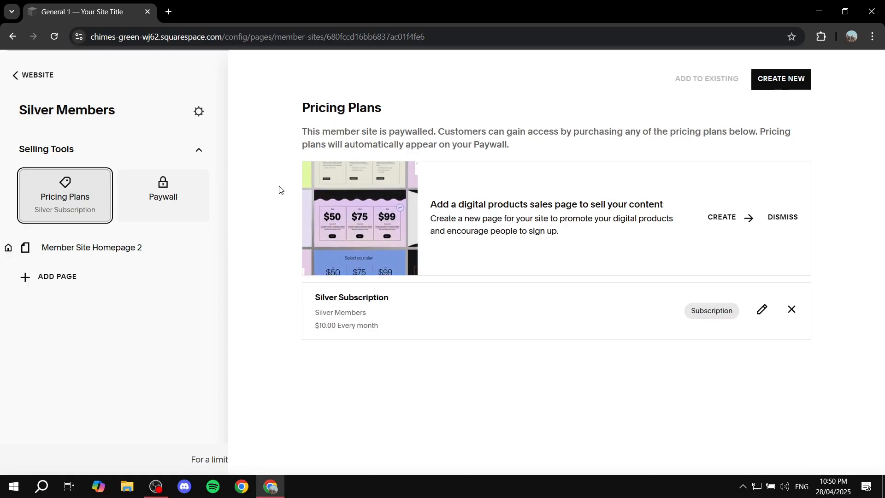
Open the member site's Paywall and review its headline, description and featured pricing plan.
{"action": "left_click_drag", "start_coordinate": [321, 297], "coordinate": [458, 305]}
{"action": "left_click", "coordinate": [529, 290]}
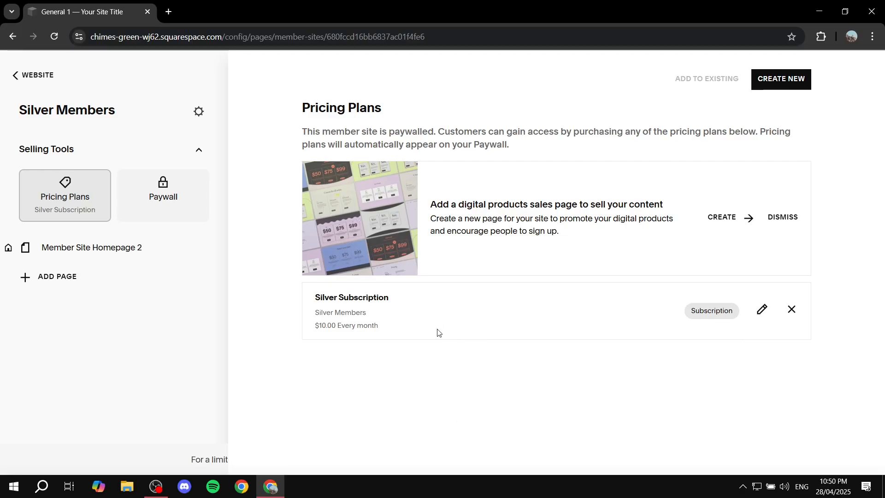
{"action": "left_click", "coordinate": [164, 193]}
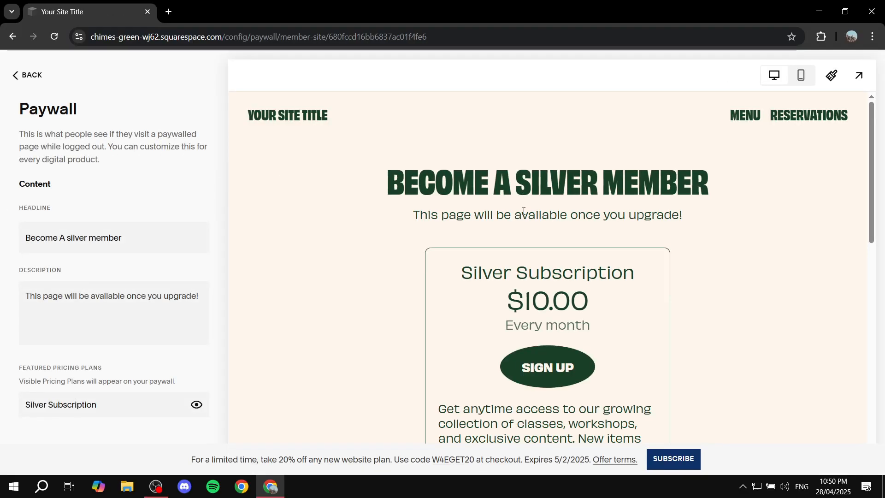
{"action": "scroll", "coordinate": [580, 271], "scroll_direction": "down", "scroll_amount": 1}
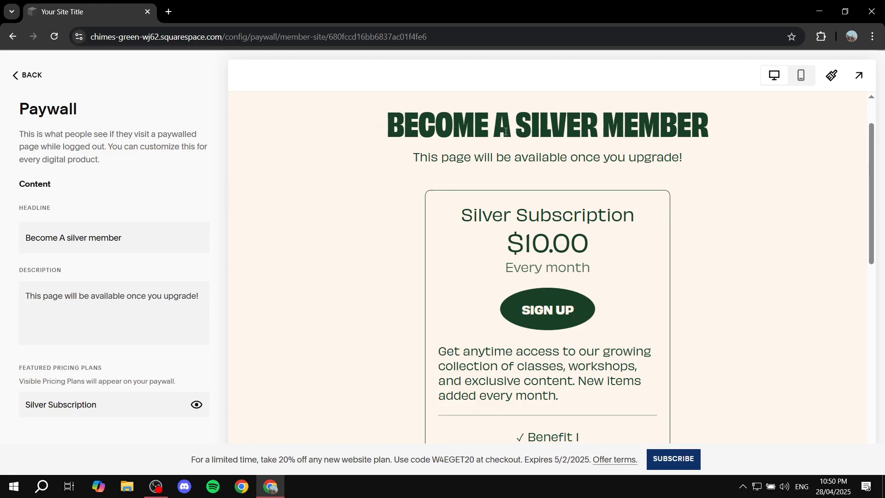
{"action": "left_click_drag", "start_coordinate": [123, 247], "coordinate": [1, 242]}
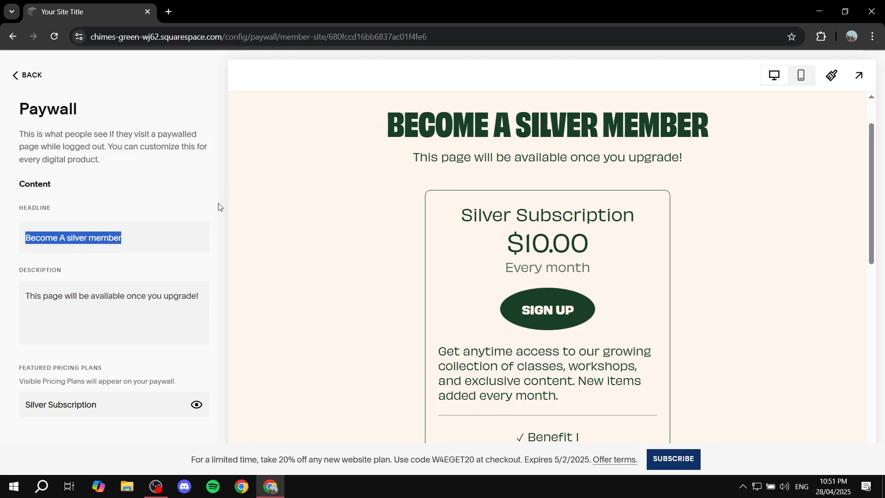
{"action": "left_click_drag", "start_coordinate": [28, 295], "coordinate": [177, 285]}
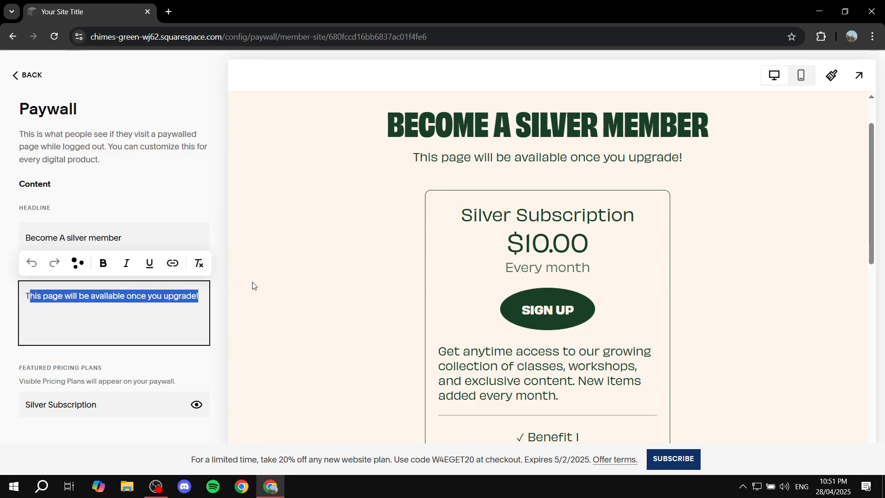
{"action": "scroll", "coordinate": [244, 332], "scroll_direction": "down", "scroll_amount": 5}
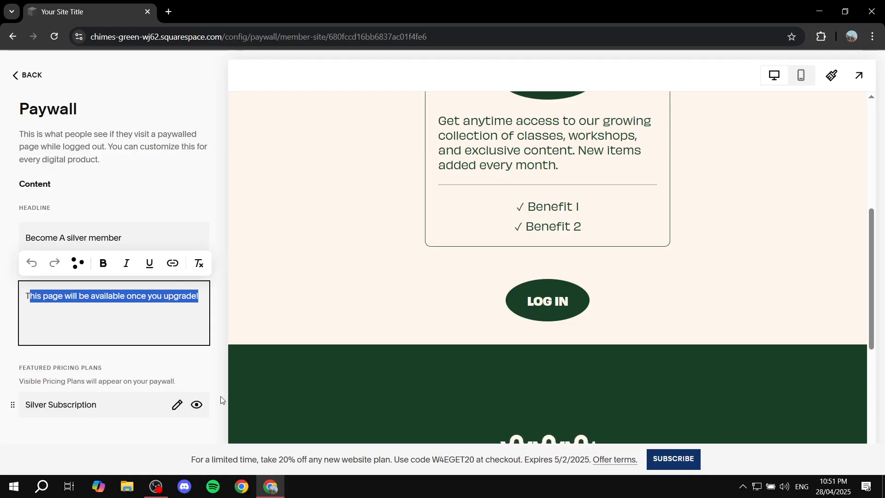
{"action": "scroll", "coordinate": [355, 212], "scroll_direction": "up", "scroll_amount": 6}
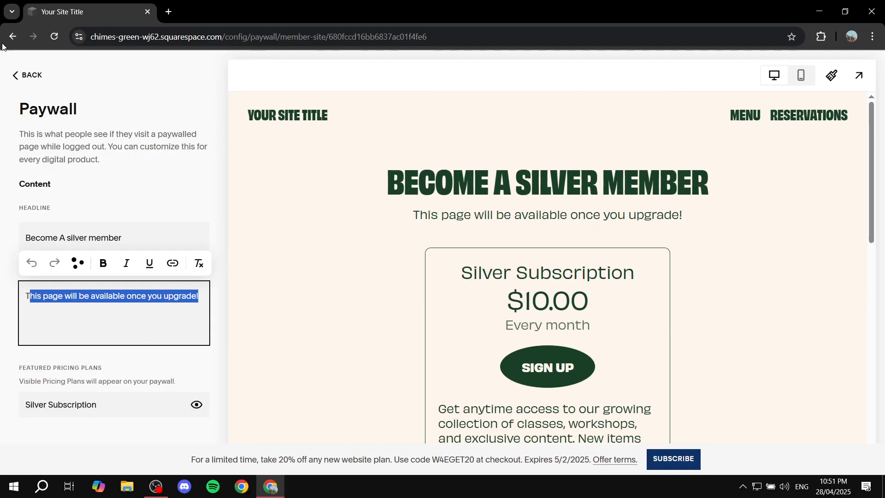
Navigate back to the Pages panel and reopen the Silver Members member site.
{"action": "left_click", "coordinate": [17, 75]}
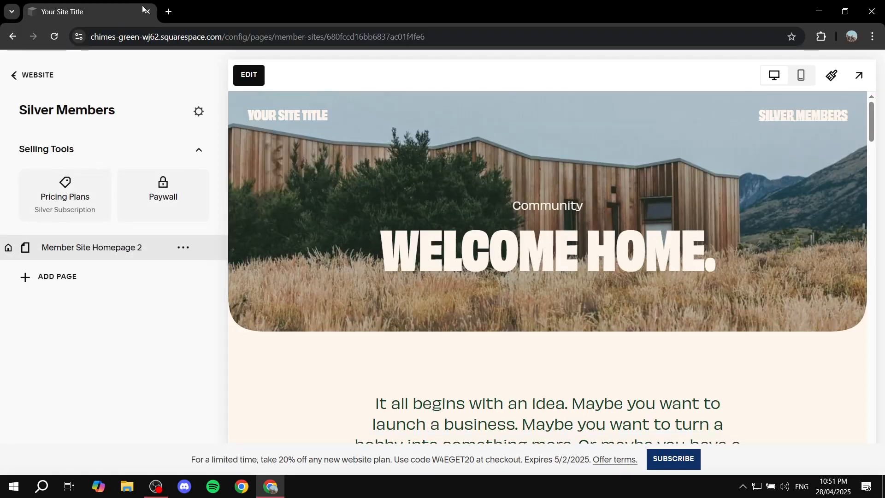
{"action": "left_click", "coordinate": [15, 76]}
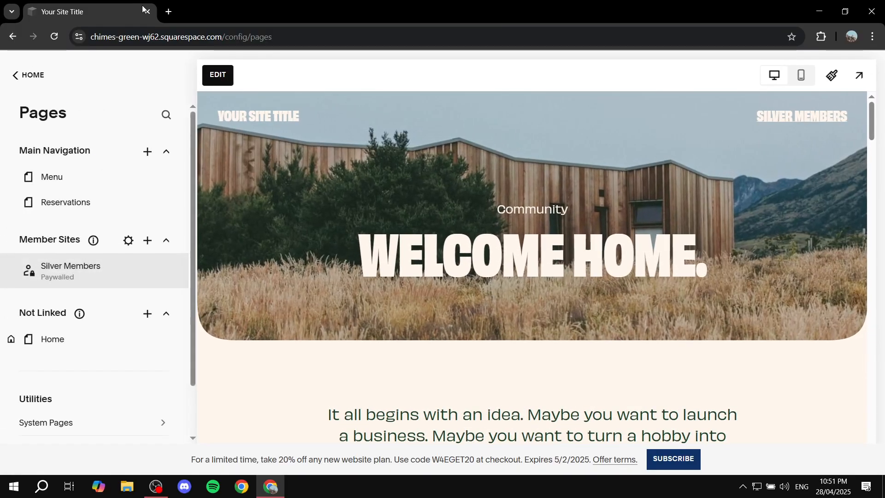
{"action": "left_click", "coordinate": [20, 77]}
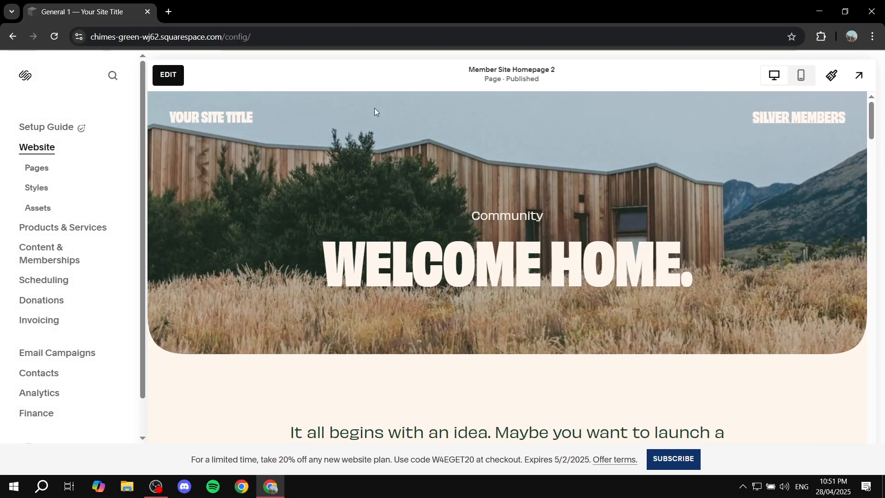
{"action": "left_click", "coordinate": [33, 174]}
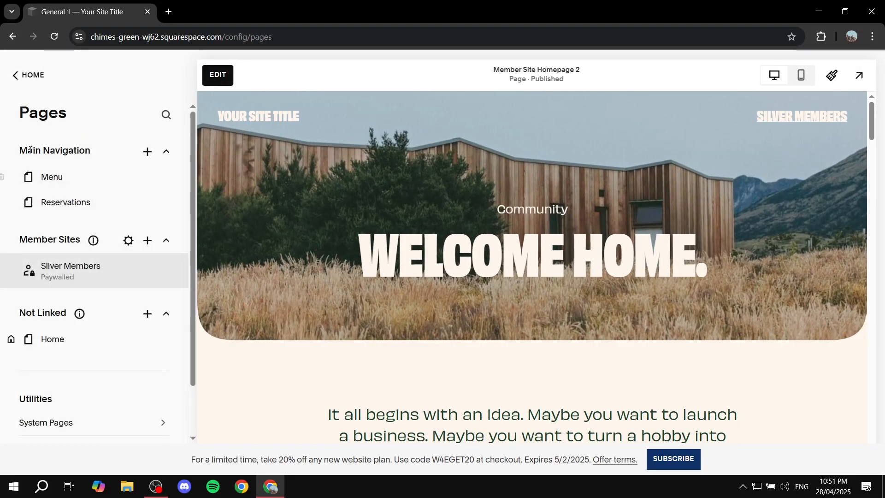
{"action": "left_click_drag", "start_coordinate": [16, 155], "coordinate": [116, 149]}
{"action": "left_click_drag", "start_coordinate": [13, 319], "coordinate": [83, 315]}
{"action": "left_click", "coordinate": [112, 320]}
{"action": "left_click_drag", "start_coordinate": [19, 241], "coordinate": [90, 248]}
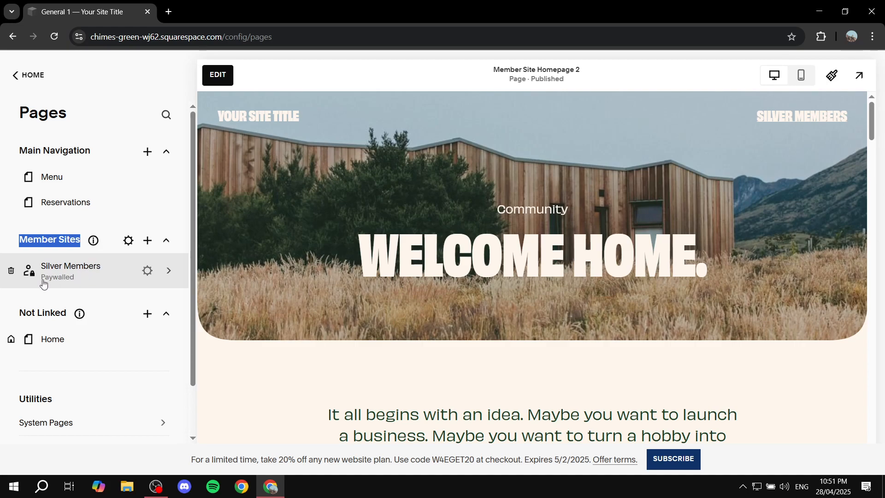
{"action": "left_click", "coordinate": [79, 275]}
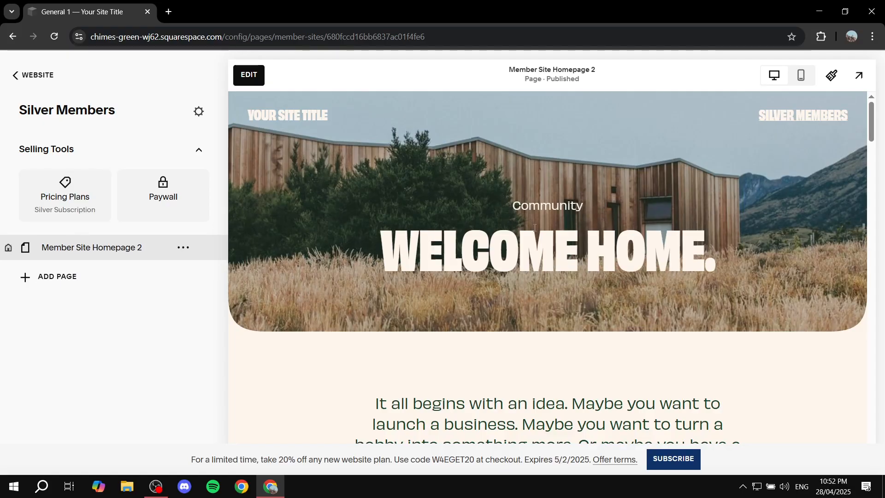
Open Member Site Homepage 2 in the page editor.
{"action": "scroll", "coordinate": [548, 272], "scroll_direction": "down", "scroll_amount": 9}
{"action": "scroll", "coordinate": [573, 213], "scroll_direction": "up", "scroll_amount": 8}
{"action": "scroll", "coordinate": [478, 233], "scroll_direction": "up", "scroll_amount": 1}
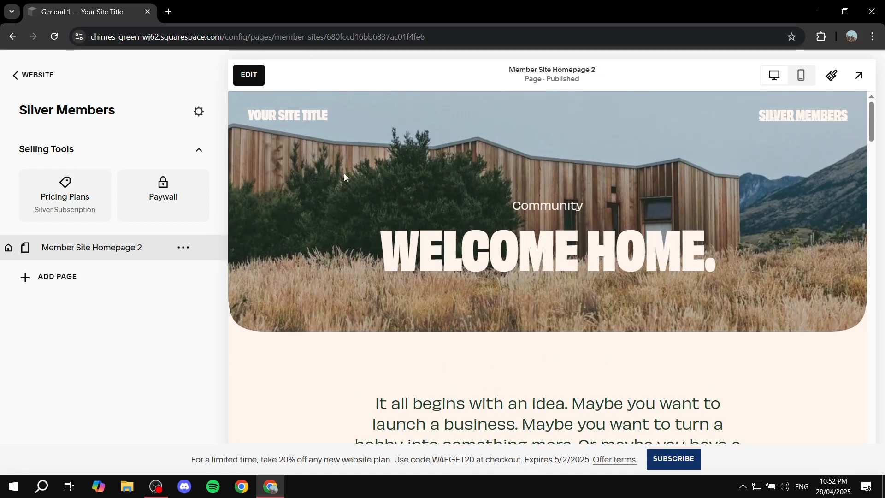
{"action": "left_click", "coordinate": [254, 74]}
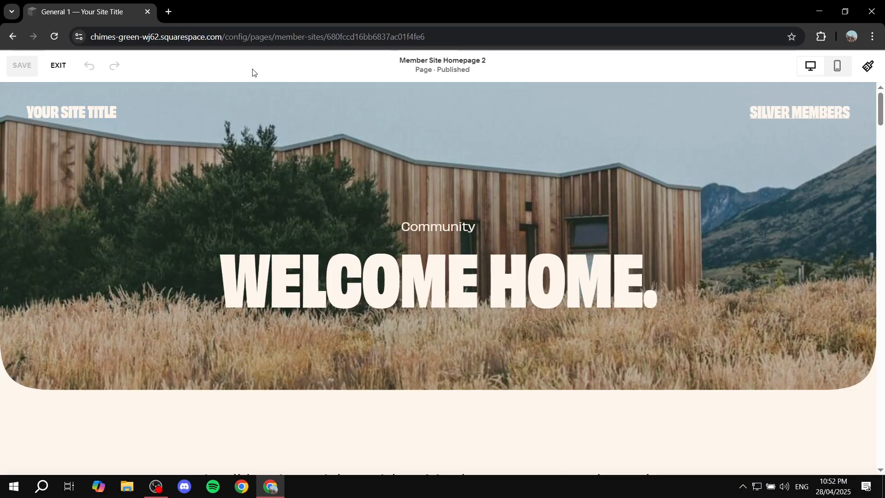
{"action": "mouse_move", "coordinate": [124, 249]}
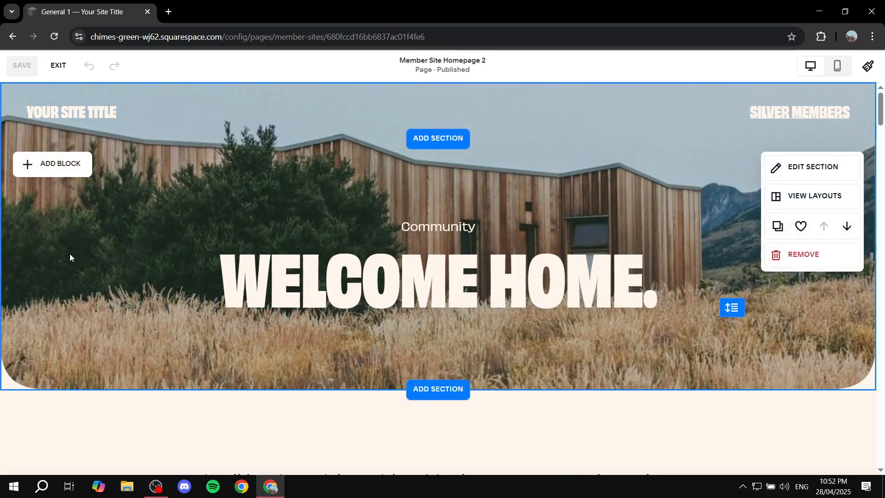
{"action": "left_click", "coordinate": [825, 162]}
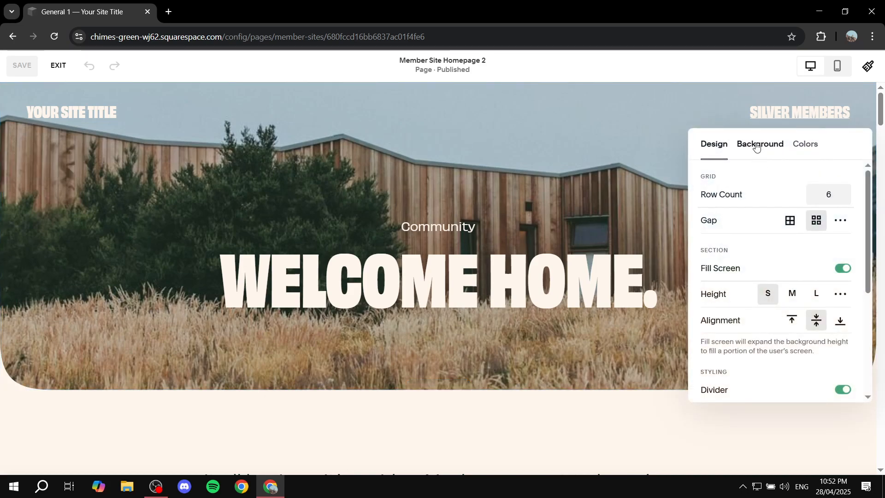
{"action": "left_click", "coordinate": [757, 145]}
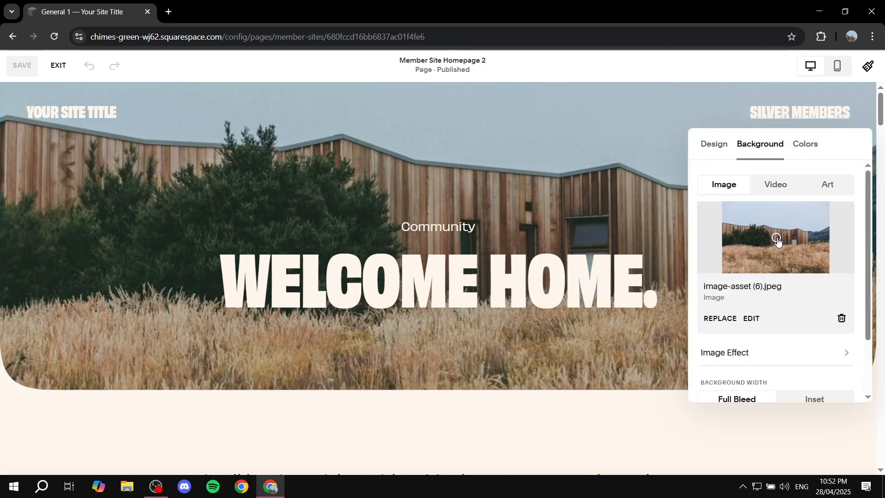
{"action": "left_click", "coordinate": [720, 318]}
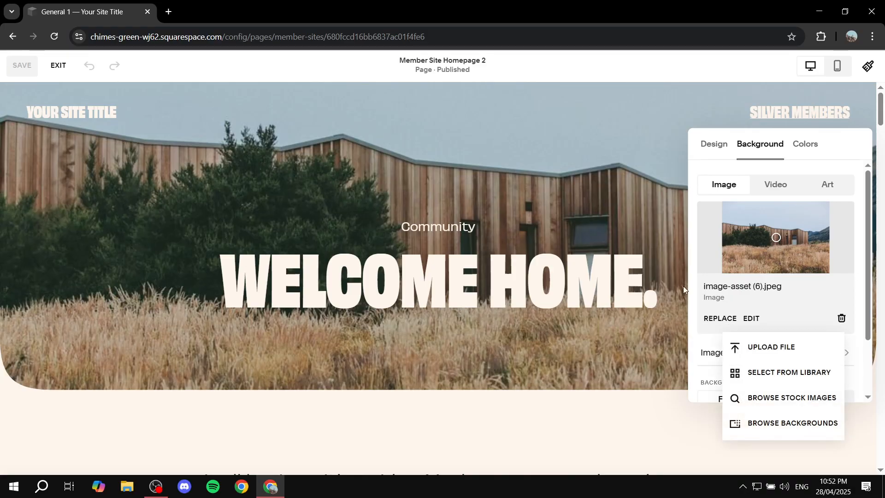
{"action": "left_click", "coordinate": [774, 346]}
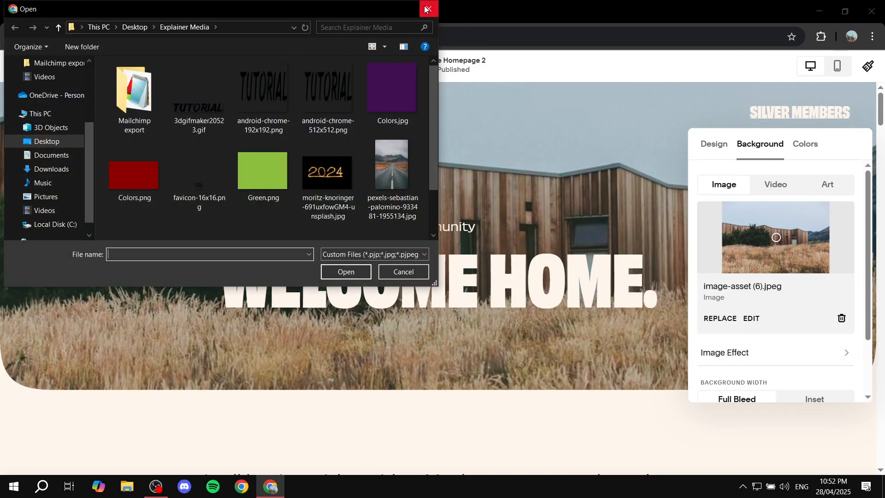
{"action": "left_click", "coordinate": [425, 9]}
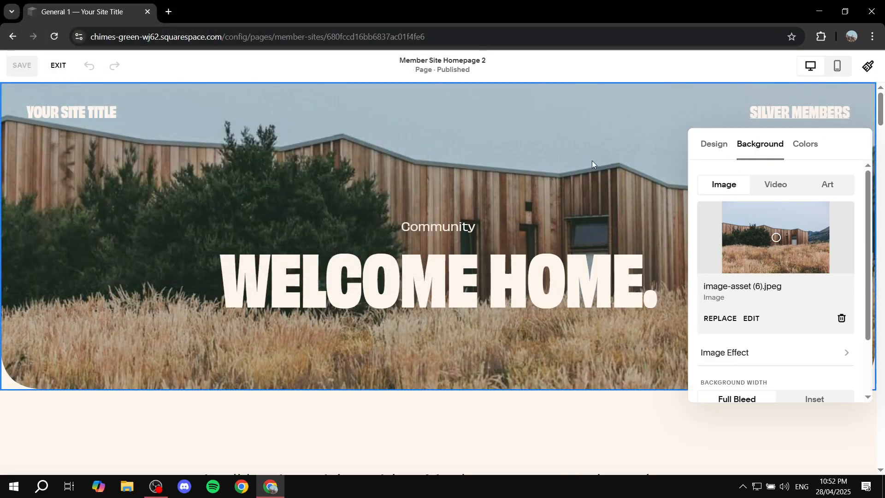
Scroll through the member homepage's sections and exit the page editor.
{"action": "left_click", "coordinate": [592, 160]}
{"action": "scroll", "coordinate": [595, 189], "scroll_direction": "down", "scroll_amount": 6}
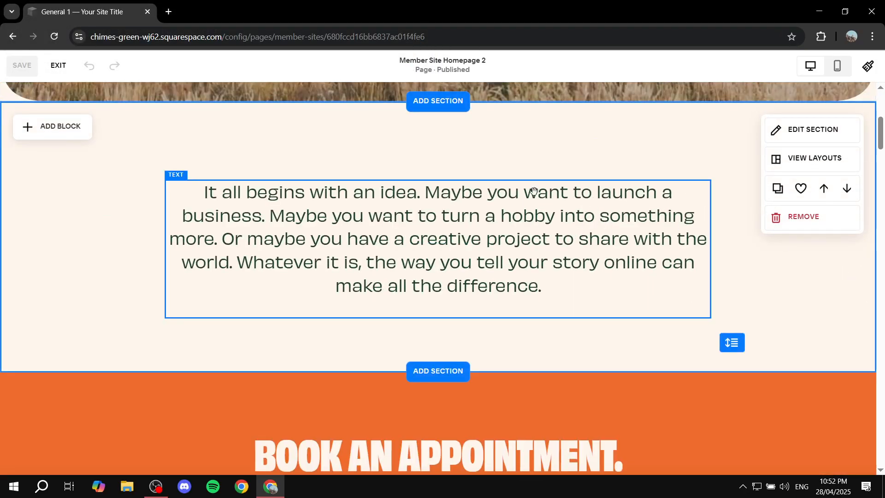
{"action": "scroll", "coordinate": [612, 306], "scroll_direction": "down", "scroll_amount": 10}
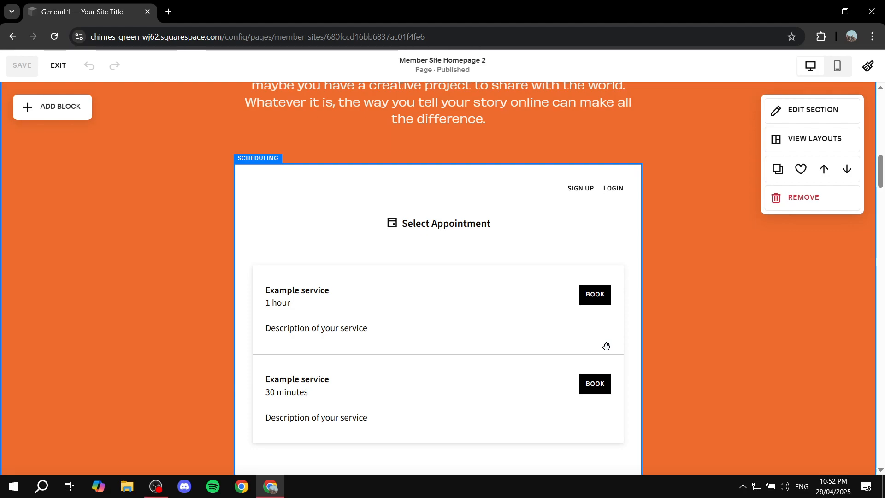
{"action": "left_click", "coordinate": [58, 66]}
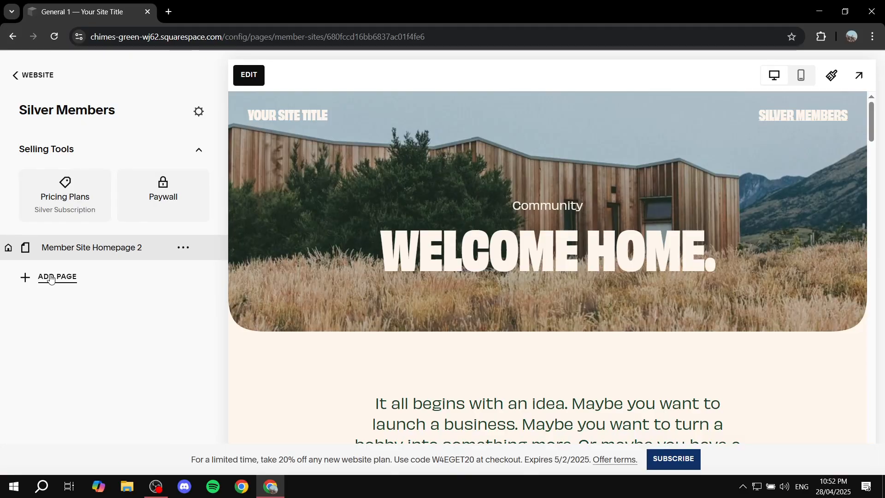
Add a blank page named Locked 2 Silvers to the Silver Members site.
{"action": "left_click", "coordinate": [55, 277]}
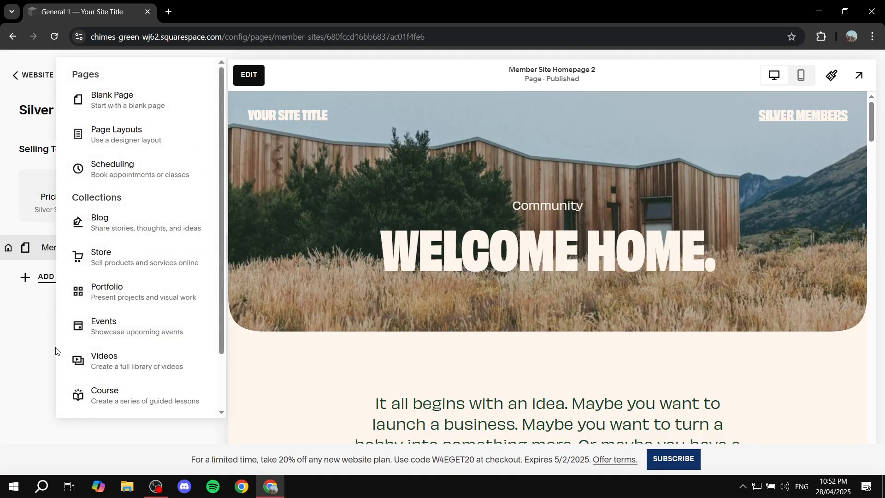
{"action": "left_click", "coordinate": [123, 98]}
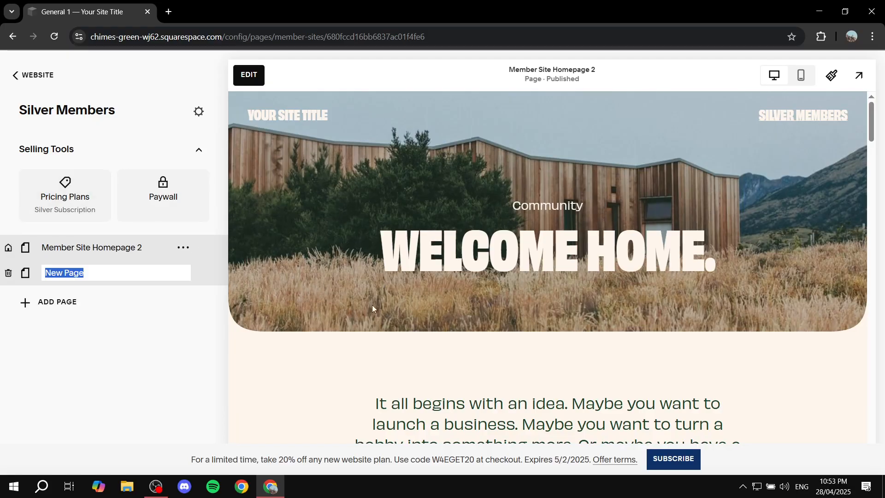
{"action": "type", "text": "L"}
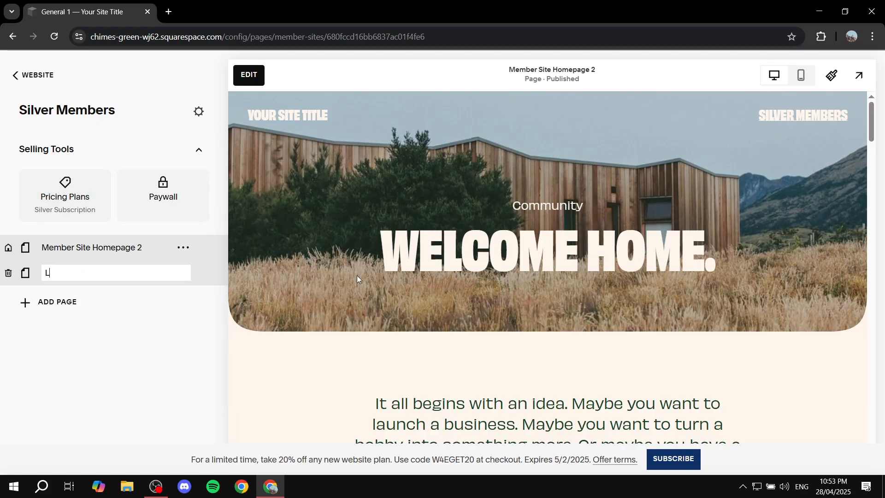
{"action": "type", "text": "ocked 2 Silvers"}
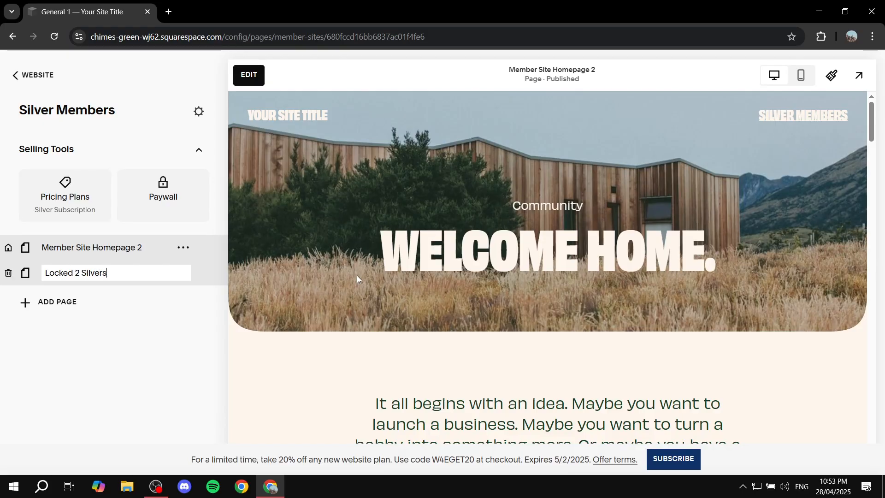
{"action": "key", "text": "Return"}
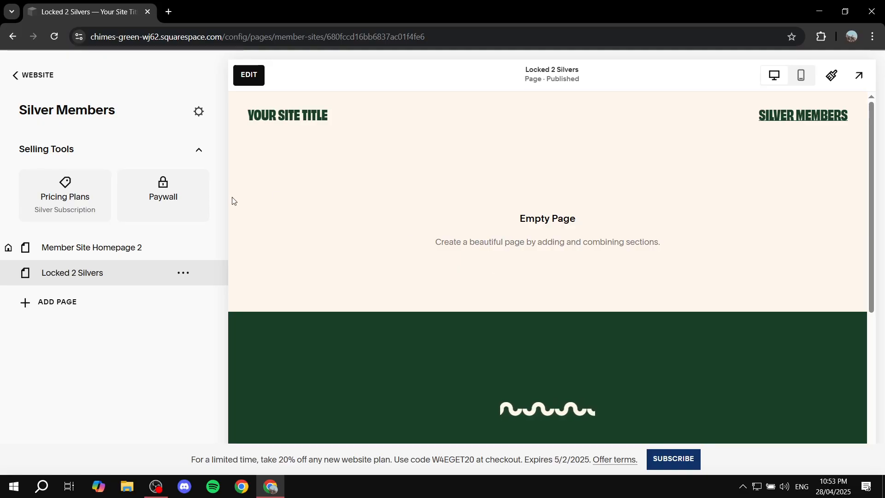
Navigate back out to the Content & Memberships products list.
{"action": "left_click", "coordinate": [14, 76]}
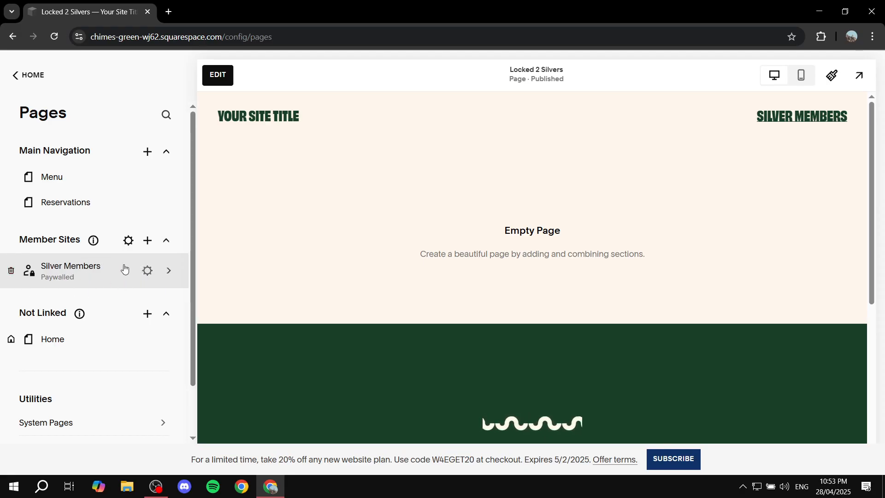
{"action": "left_click", "coordinate": [17, 72]}
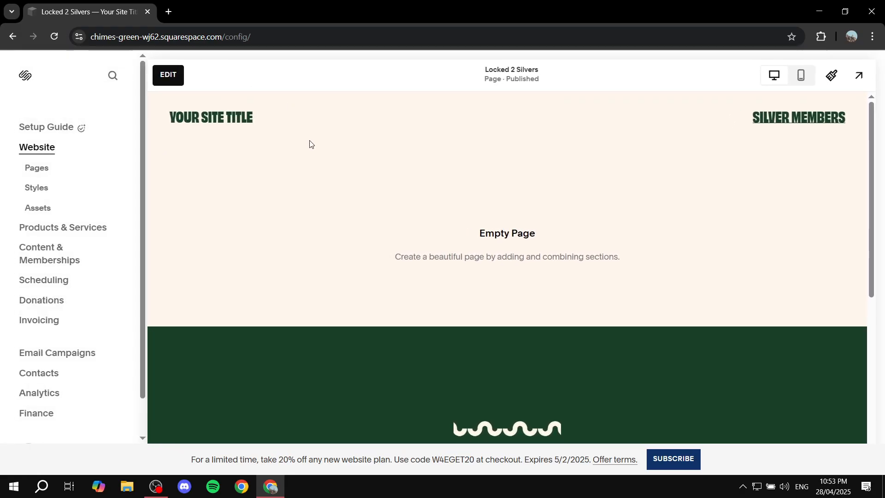
{"action": "left_click", "coordinate": [54, 260]}
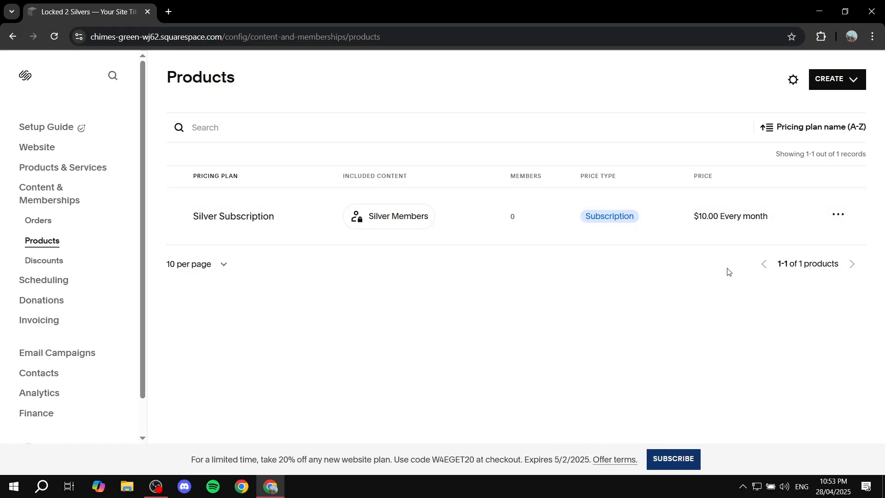
{"action": "left_click_drag", "start_coordinate": [349, 176], "coordinate": [440, 180]}
{"action": "left_click", "coordinate": [478, 282]}
Create a new member site titled Gold Members and choose the Member Site Homepage template.
{"action": "left_click", "coordinate": [854, 89]}
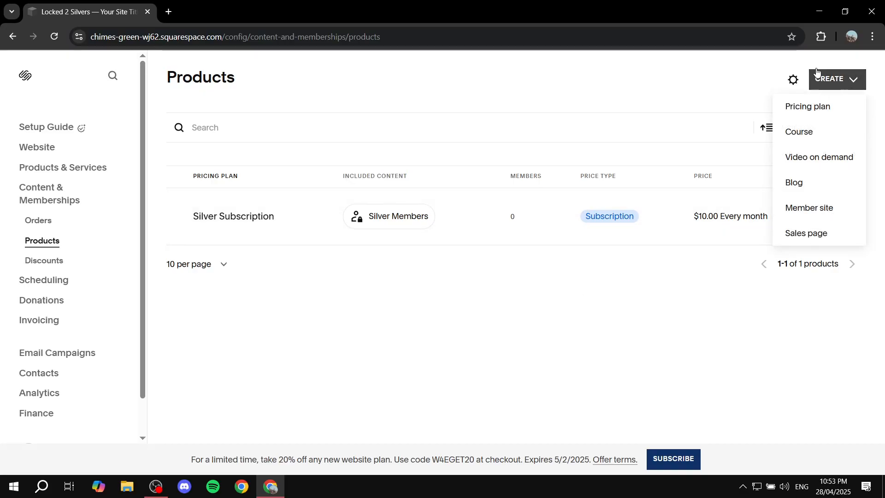
{"action": "left_click", "coordinate": [832, 211]}
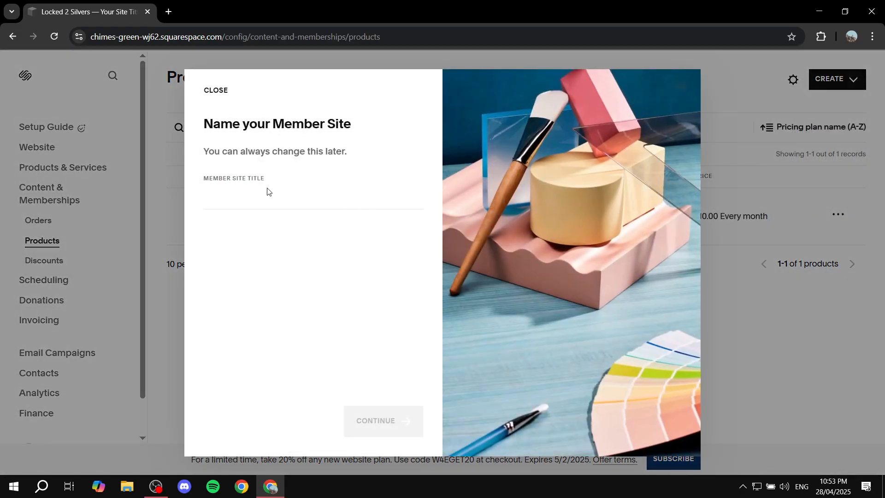
{"action": "left_click", "coordinate": [288, 183]}
{"action": "type", "text": "Gold Members"}
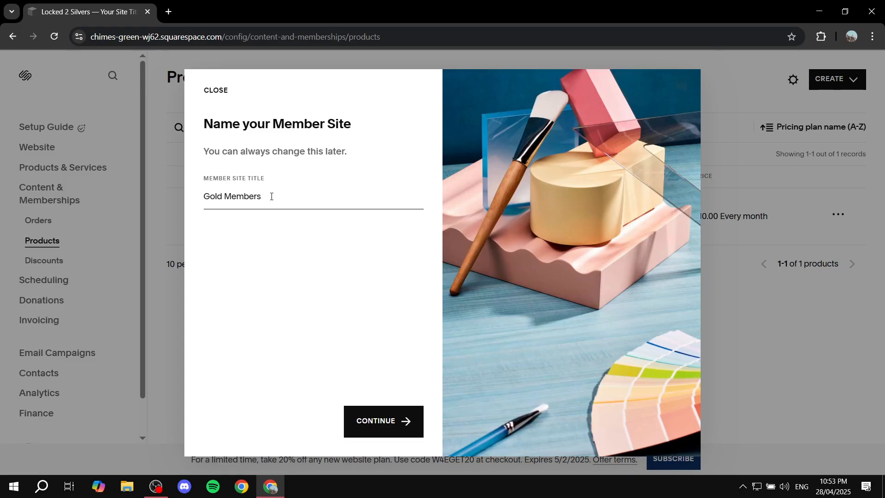
{"action": "left_click", "coordinate": [384, 420]}
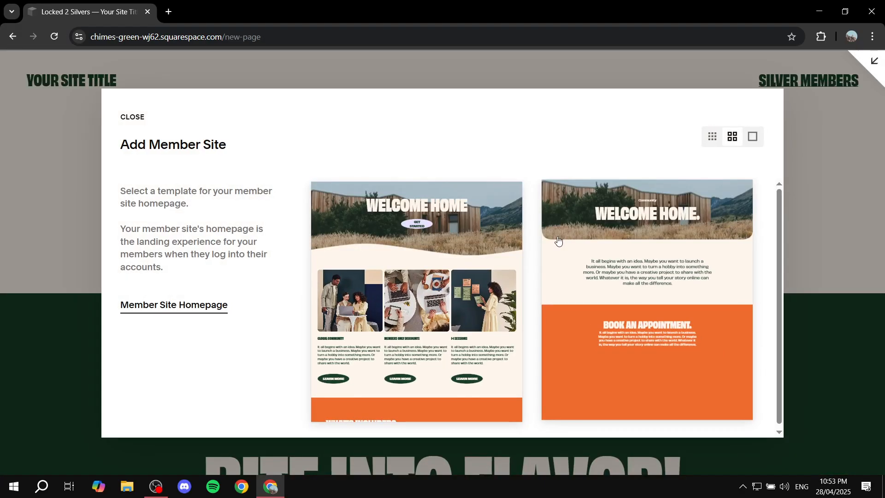
{"action": "left_click", "coordinate": [673, 230]}
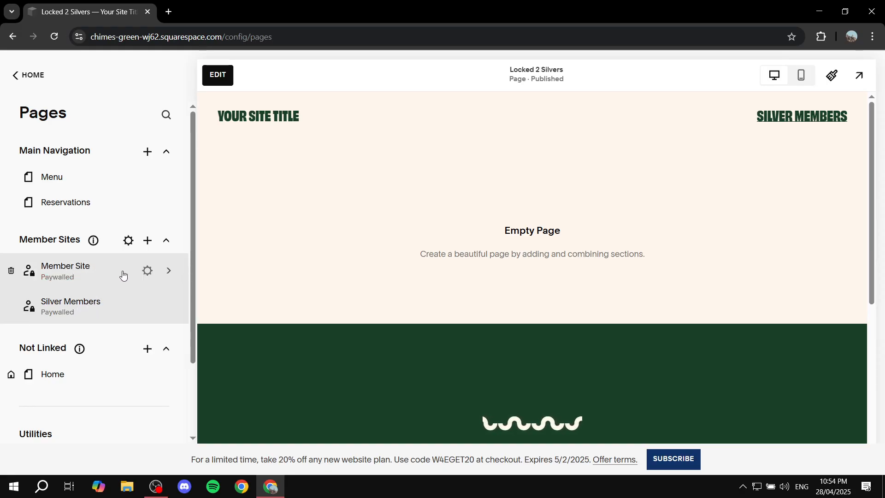
Open Gold Members' pricing plans and remove the Club Member and VIP Member demo plans.
{"action": "left_click", "coordinate": [64, 278]}
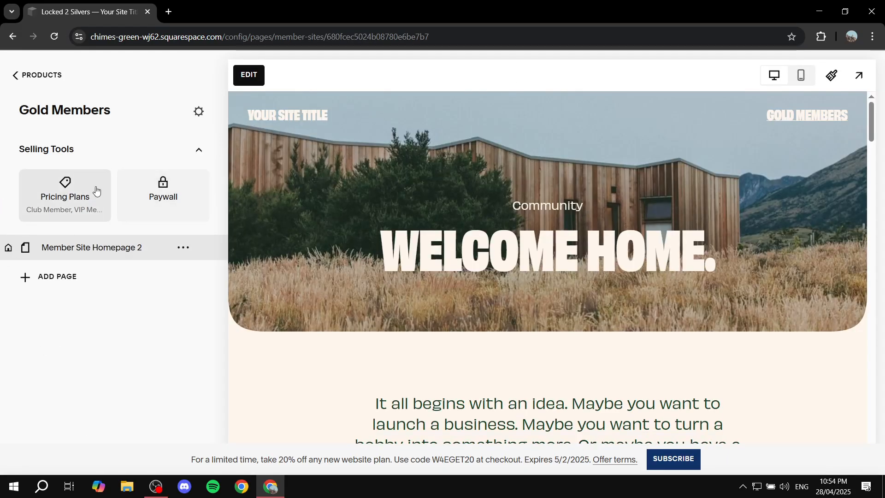
{"action": "left_click", "coordinate": [96, 190]}
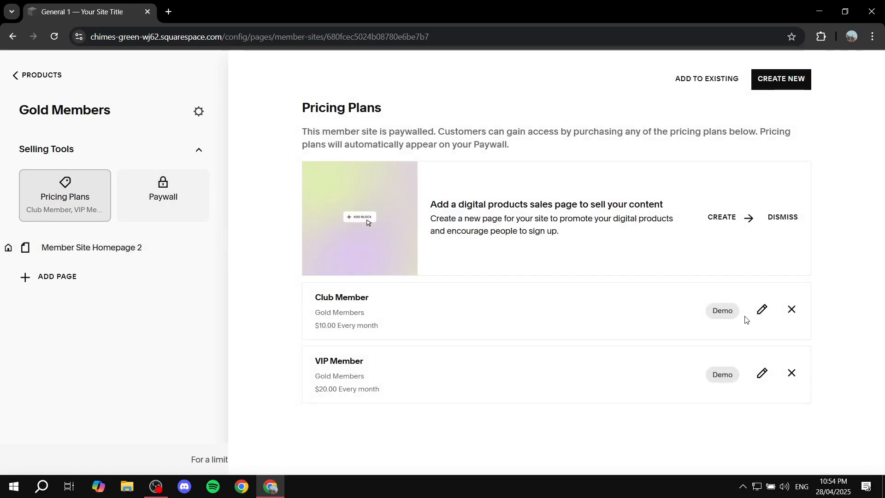
{"action": "left_click", "coordinate": [792, 309]}
{"action": "left_click", "coordinate": [498, 298]}
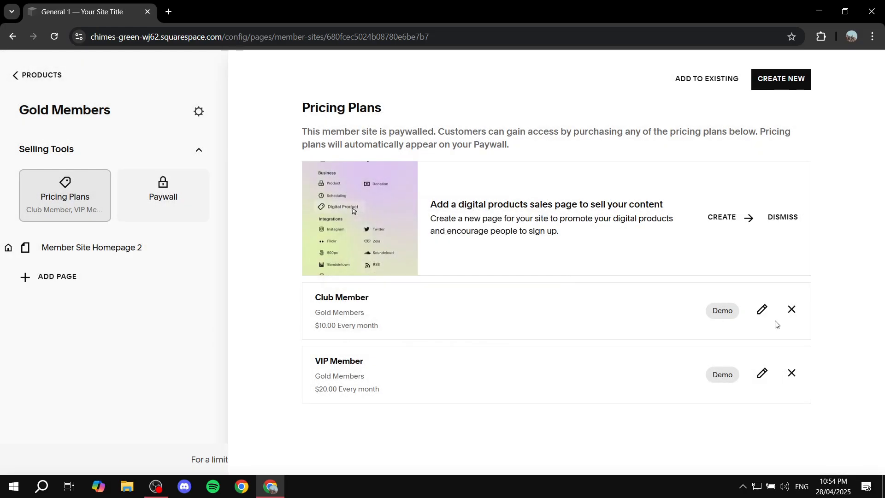
{"action": "left_click", "coordinate": [791, 308]}
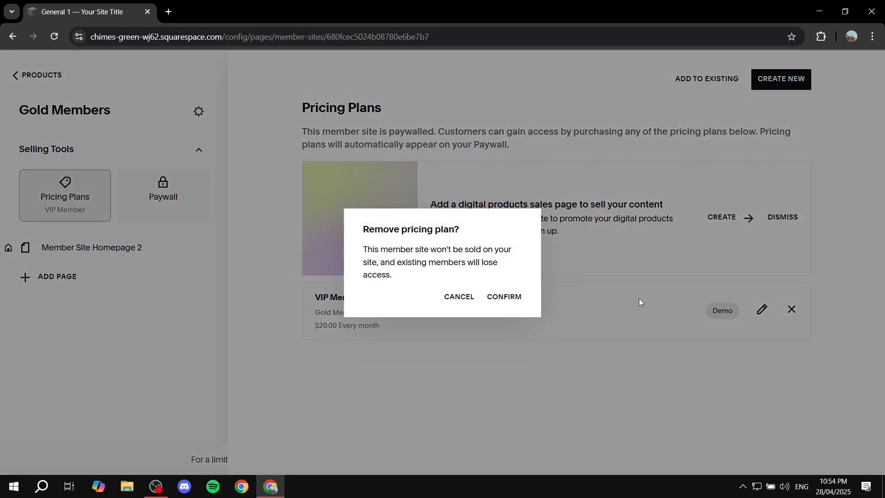
{"action": "left_click", "coordinate": [512, 300]}
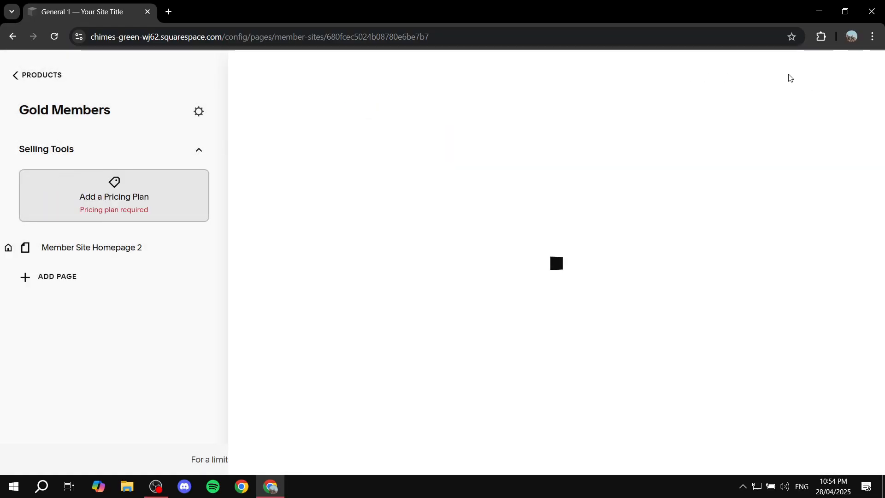
Create a Gold Subscription pricing plan as a $20 subscription repeating every month.
{"action": "left_click", "coordinate": [564, 304]}
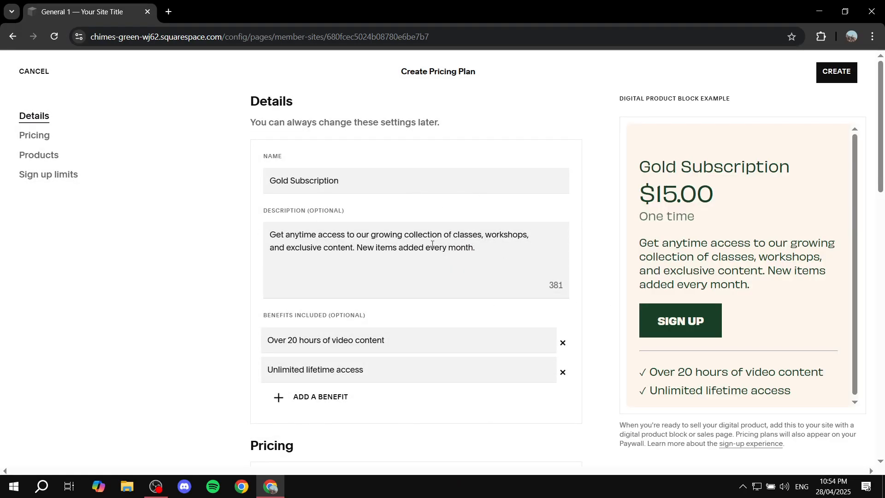
{"action": "scroll", "coordinate": [409, 303], "scroll_direction": "down", "scroll_amount": 5}
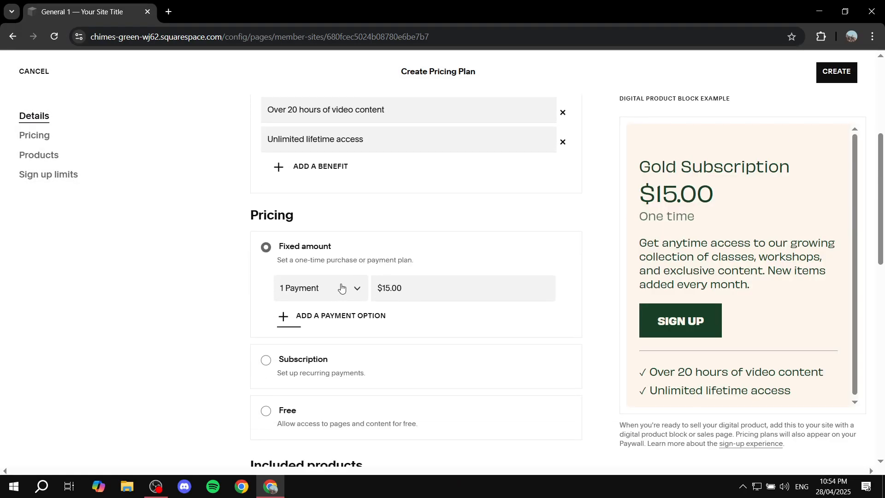
{"action": "scroll", "coordinate": [384, 295], "scroll_direction": "down", "scroll_amount": 1}
{"action": "left_click", "coordinate": [272, 301]}
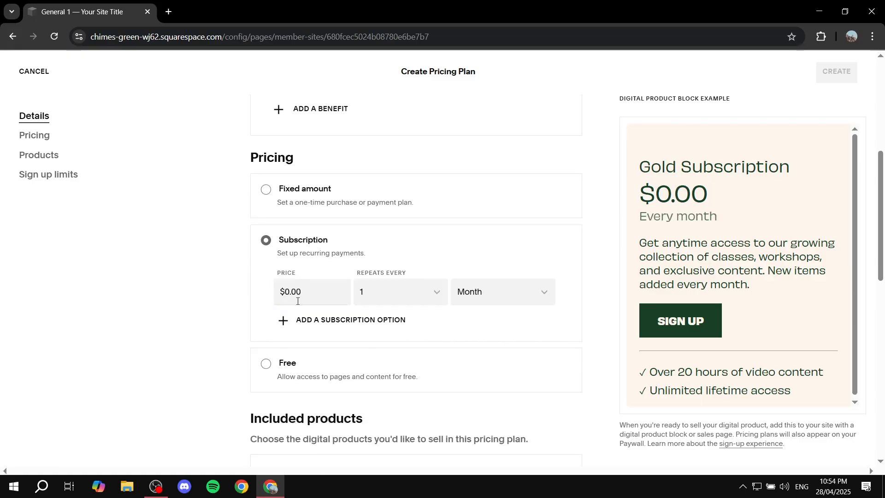
{"action": "scroll", "coordinate": [355, 280], "scroll_direction": "down", "scroll_amount": 1}
{"action": "left_click", "coordinate": [323, 230]}
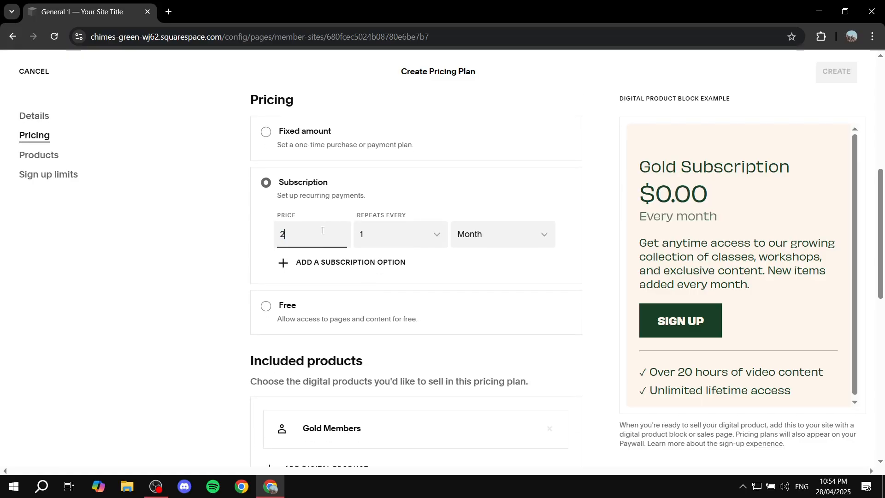
{"action": "left_click", "coordinate": [180, 243]}
{"action": "scroll", "coordinate": [203, 289], "scroll_direction": "down", "scroll_amount": 6}
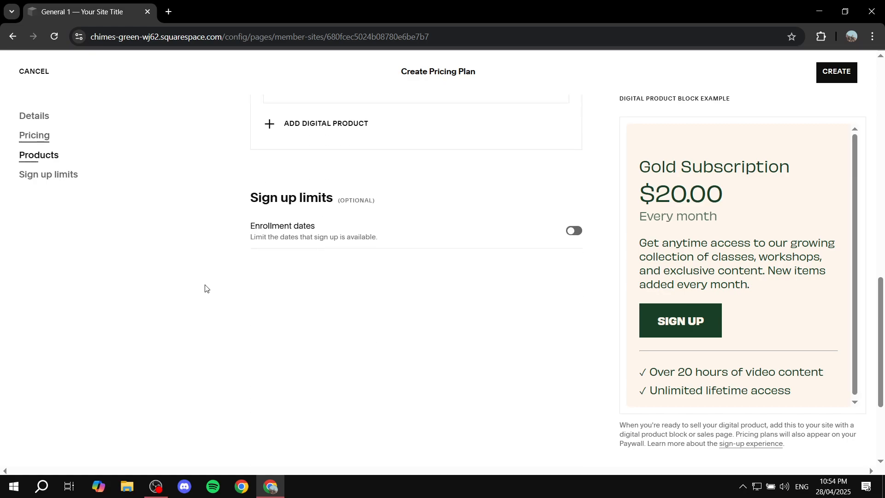
{"action": "left_click", "coordinate": [850, 73]}
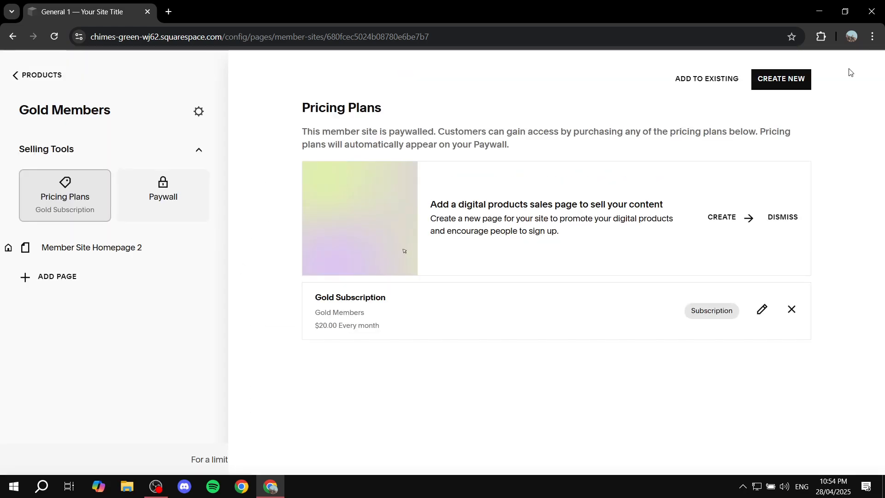
Open the Gold Members Paywall and review its headline, description and featured pricing plan.
{"action": "left_click", "coordinate": [150, 190]}
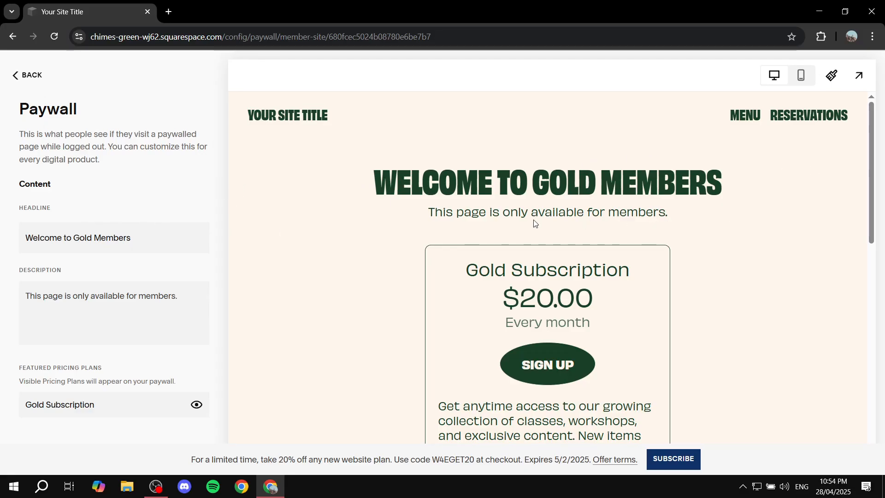
{"action": "scroll", "coordinate": [636, 220], "scroll_direction": "down", "scroll_amount": 3}
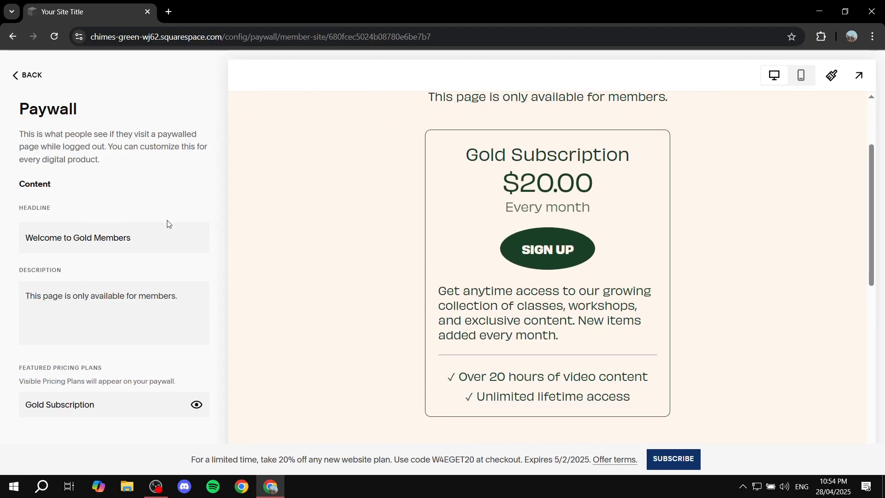
{"action": "left_click", "coordinate": [33, 76]}
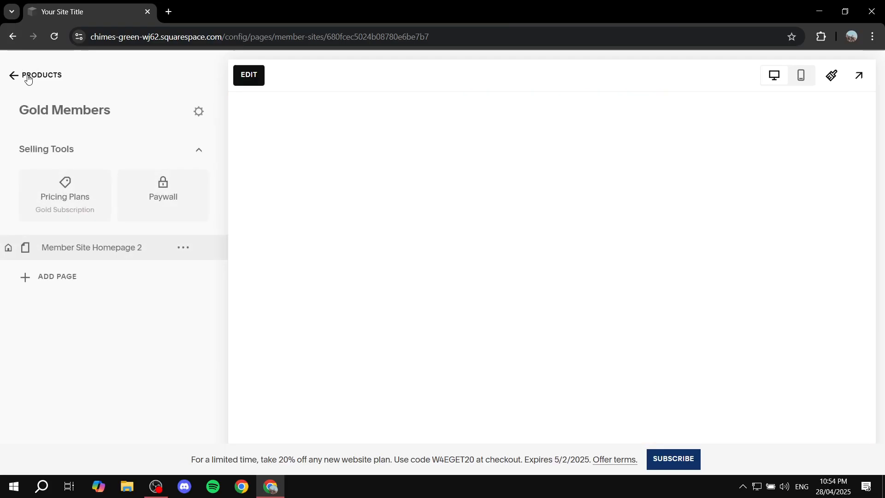
Return to the products list, then open the website's Pages panel listing both member sites.
{"action": "left_click", "coordinate": [27, 77]}
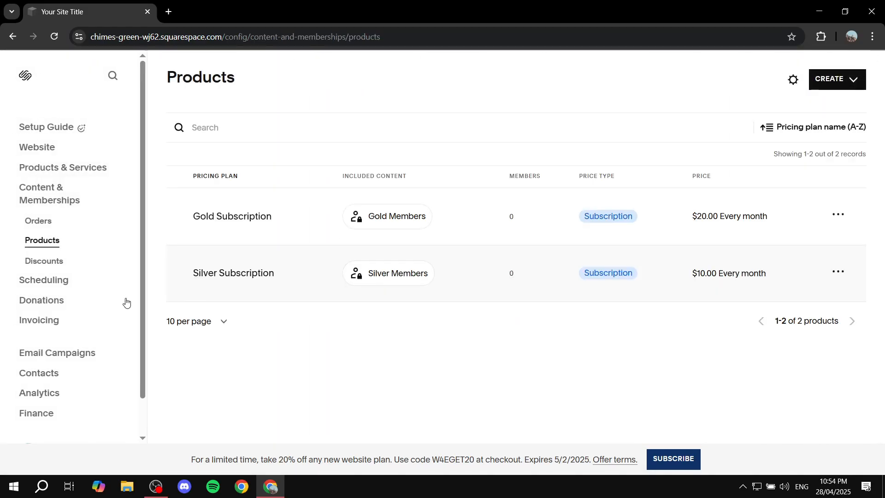
{"action": "left_click", "coordinate": [38, 149]}
{"action": "left_click", "coordinate": [37, 168]}
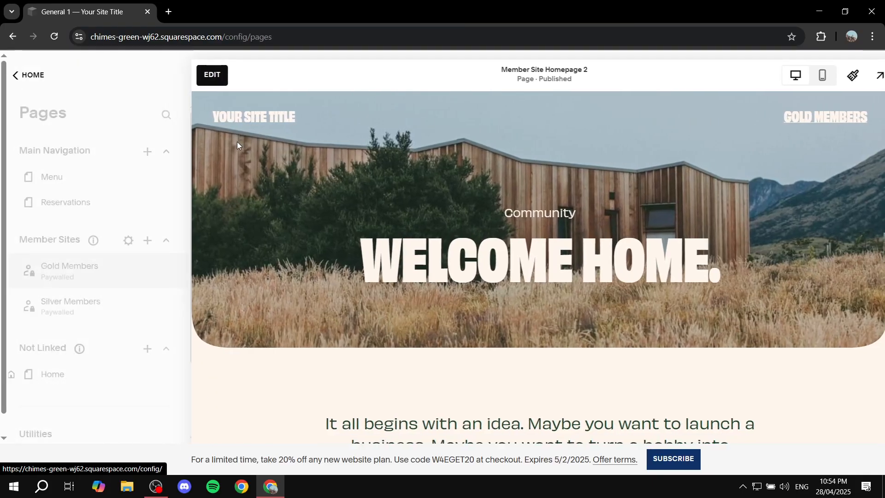
{"action": "scroll", "coordinate": [70, 253], "scroll_direction": "down", "scroll_amount": 1}
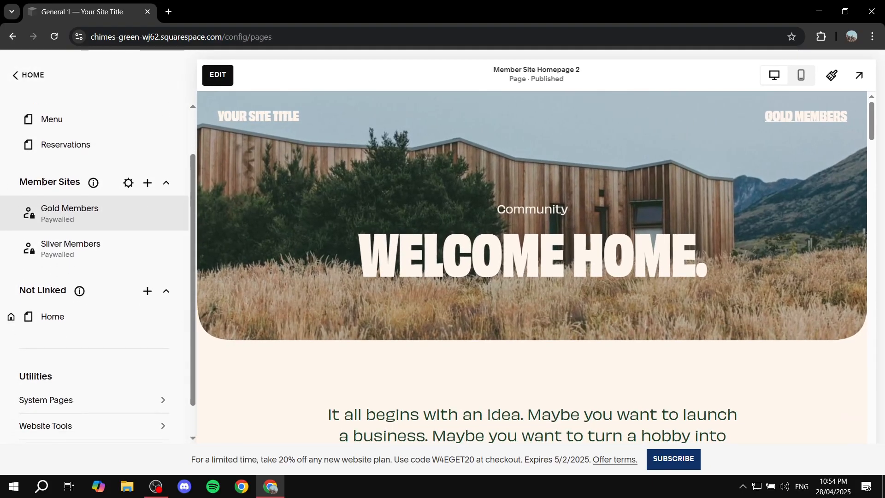